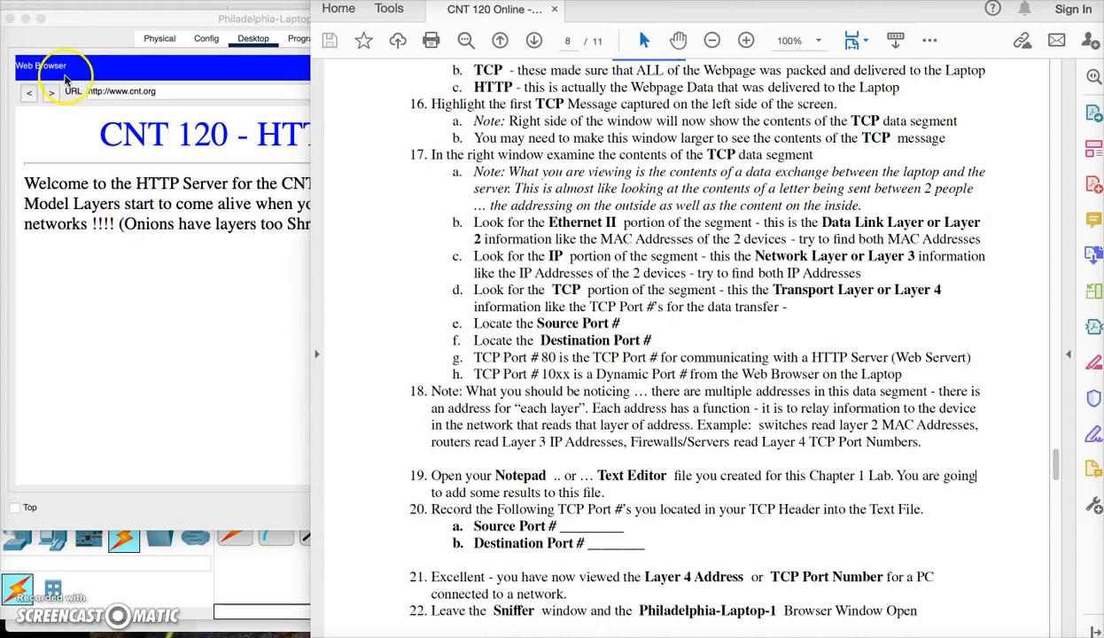
- Close the Philadelphia-Laptop-1 window and check the captured messages in Packet-Sniffer0 before closing it as well
click(8, 19)
click(122, 187)
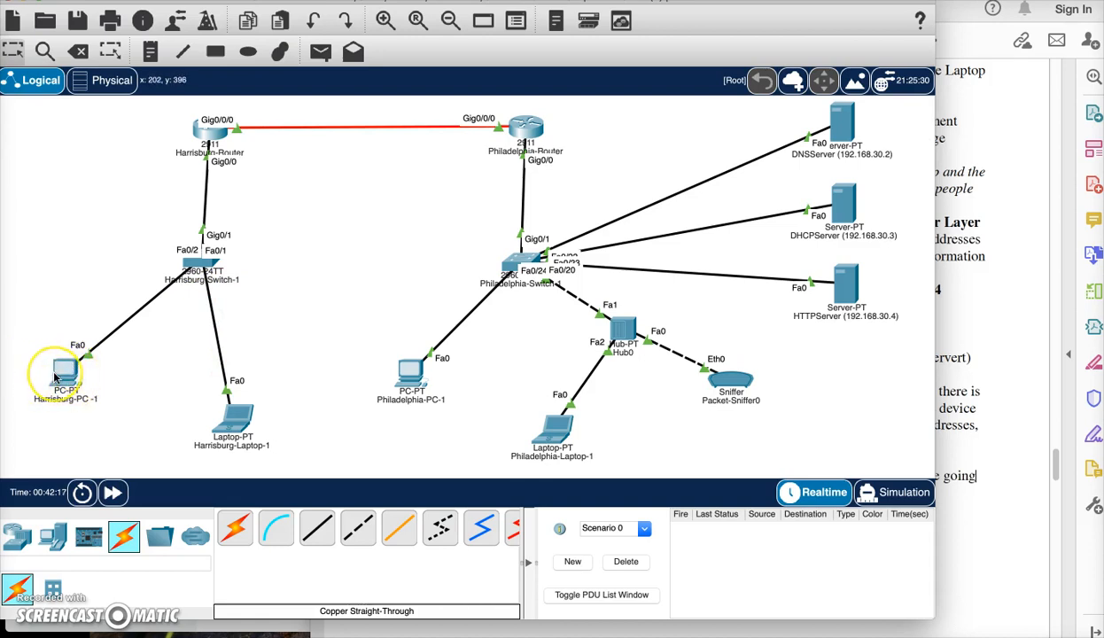
mouse_move(55, 379)
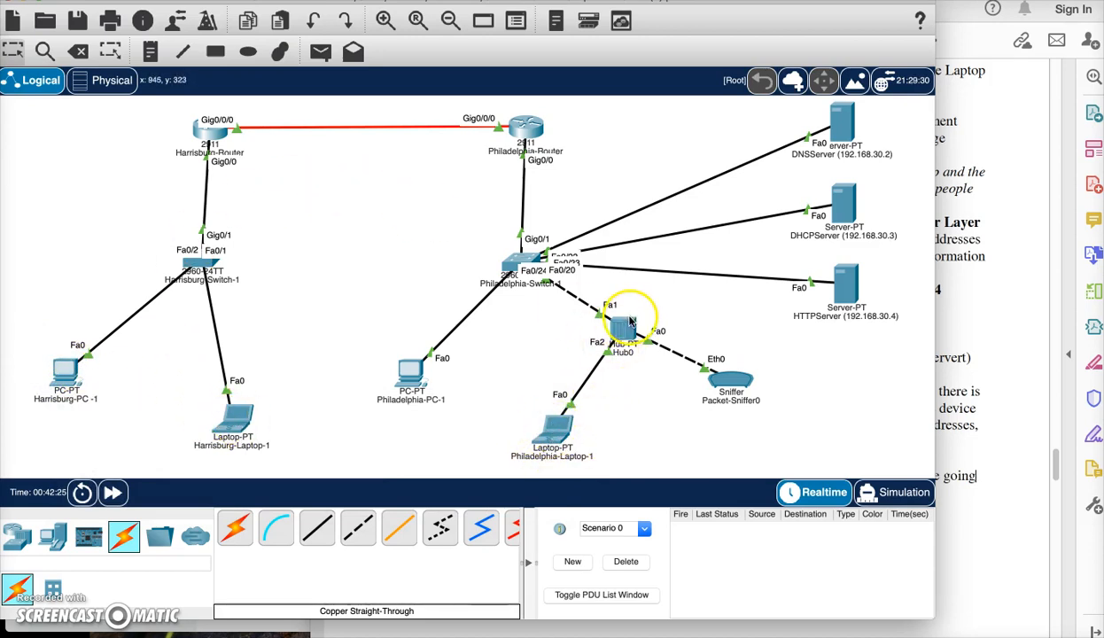
click(731, 379)
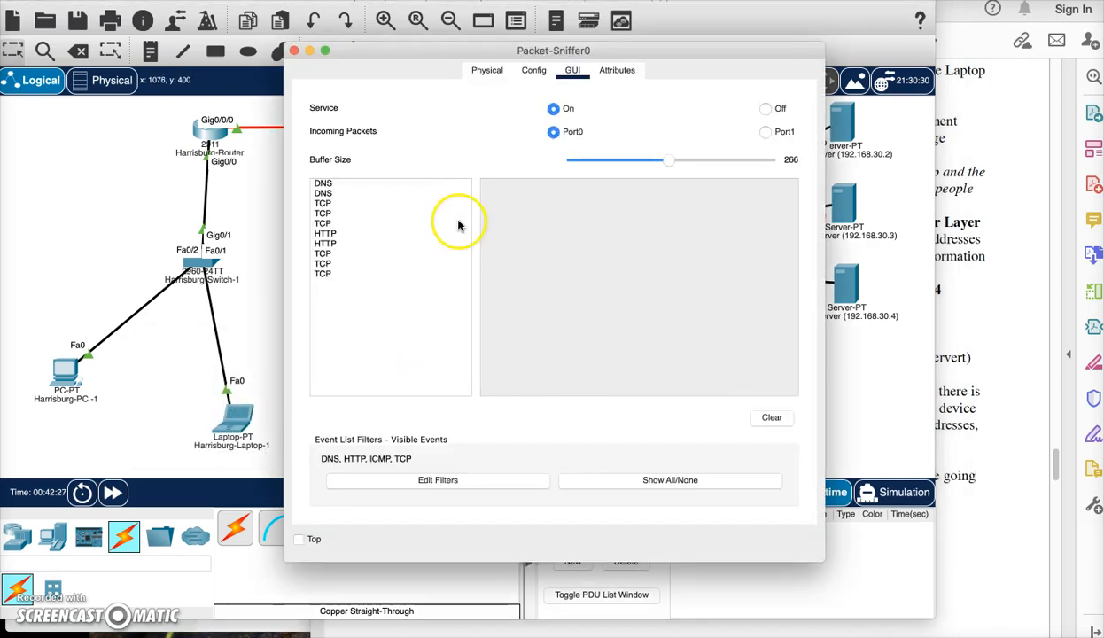
click(294, 54)
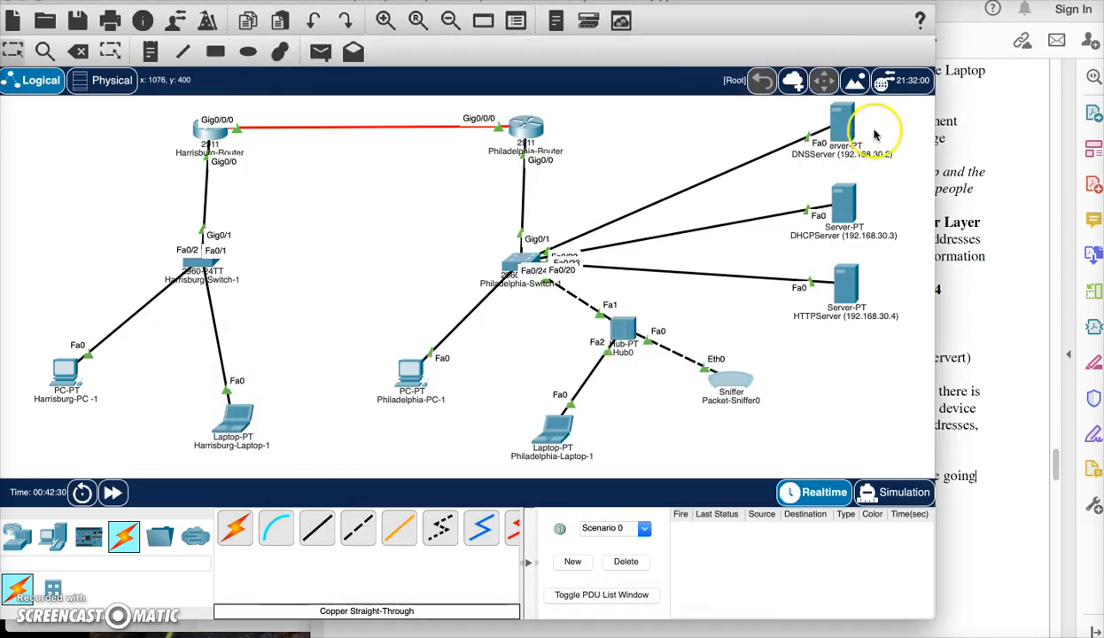
- Read the Layer 7 - Application Layer - View HTTP Data section in the lab PDF and return to the network topology
click(963, 169)
scroll(857, 304, down, 15)
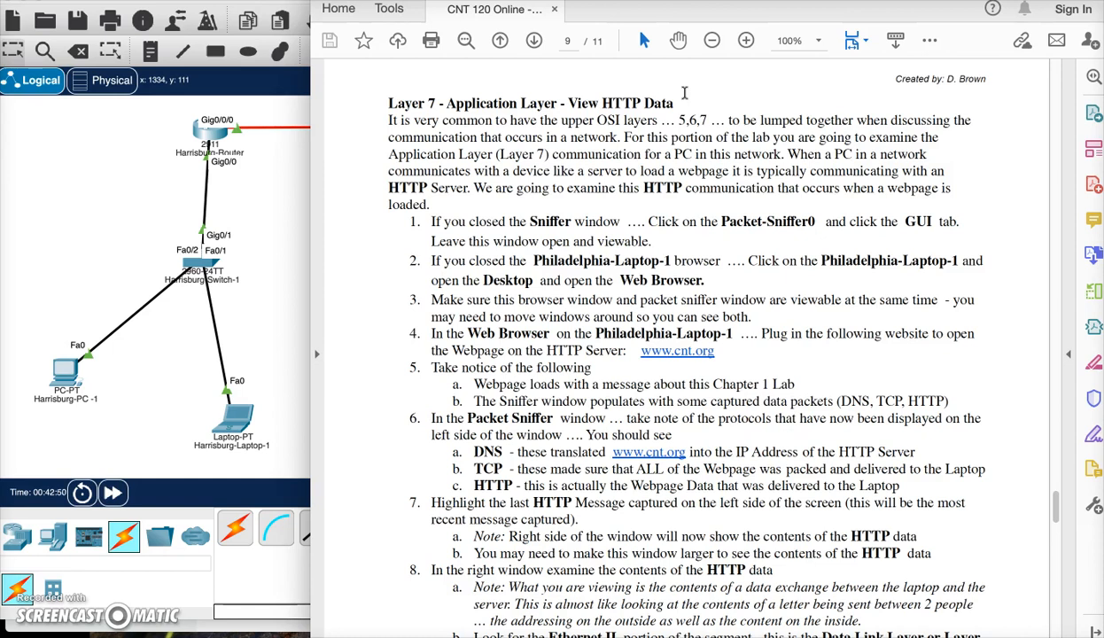
click(262, 226)
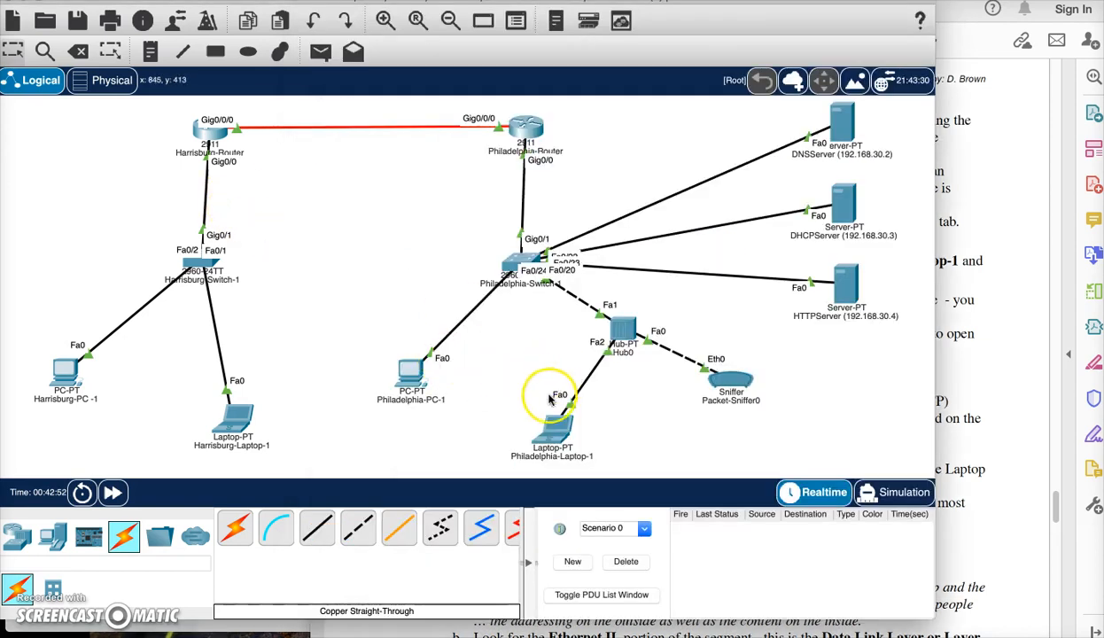
- Open the Web Browser on Philadelphia-Laptop-1 and move its window aside to leave room for the sniffer
click(547, 434)
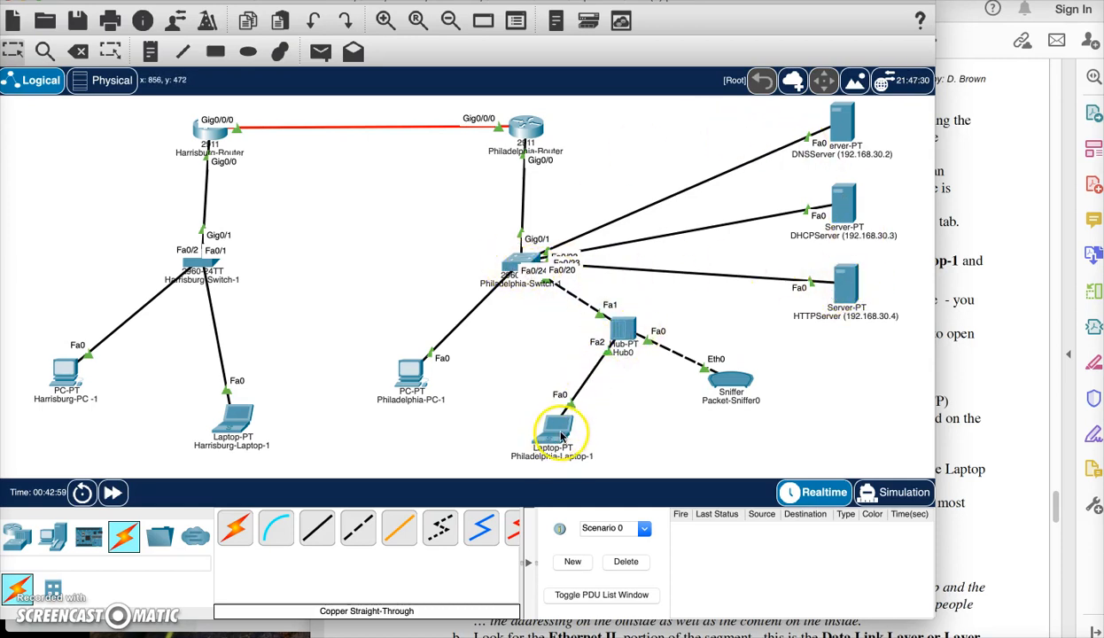
mouse_move(560, 438)
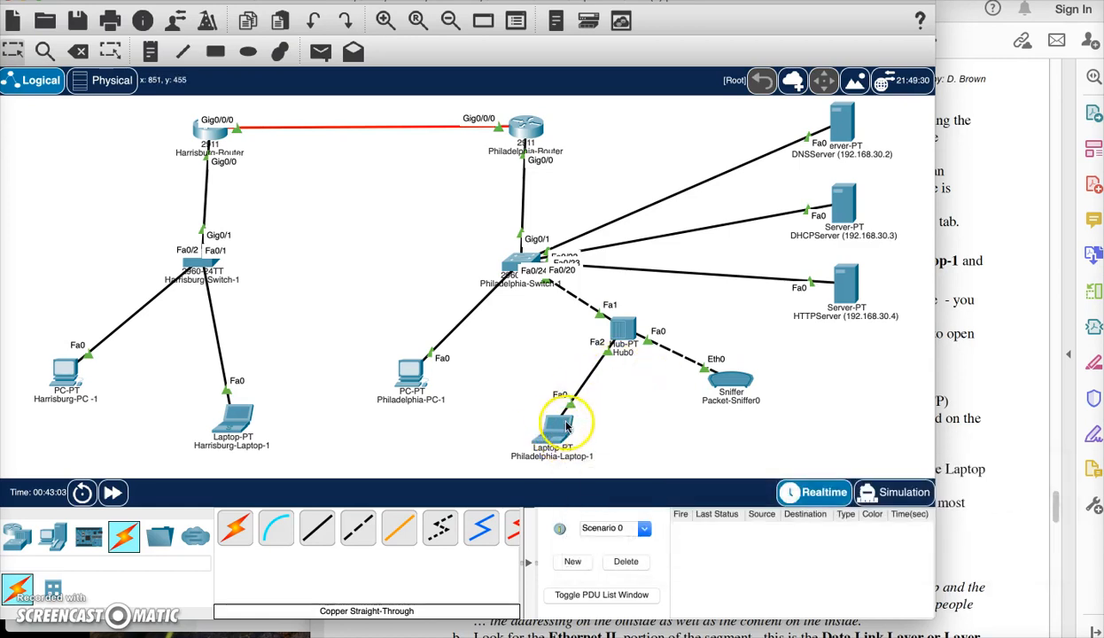
mouse_move(742, 381)
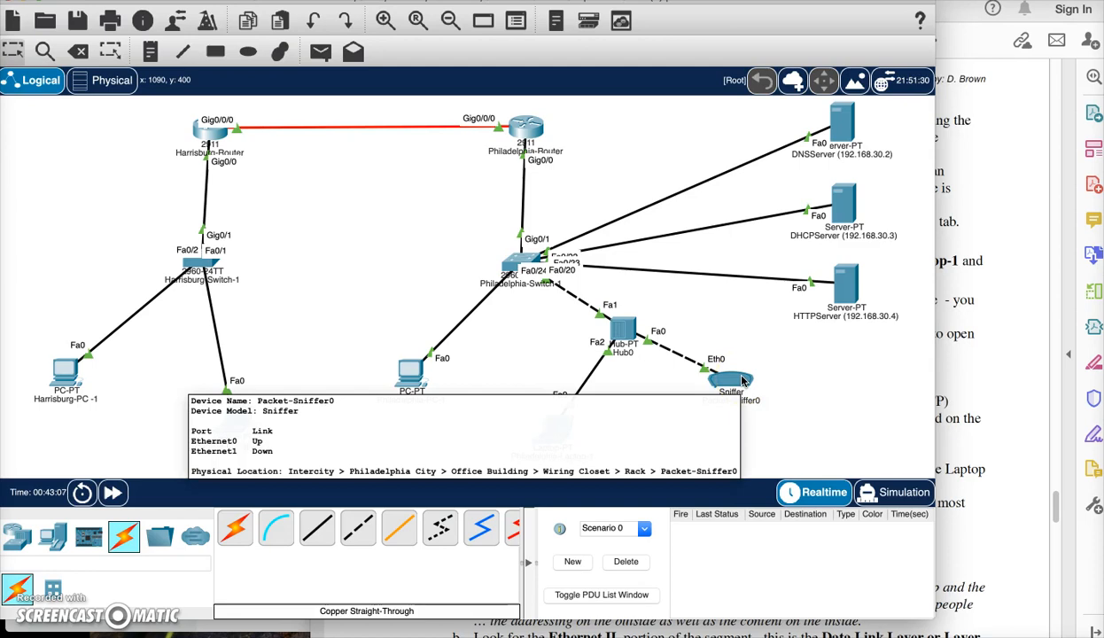
click(557, 427)
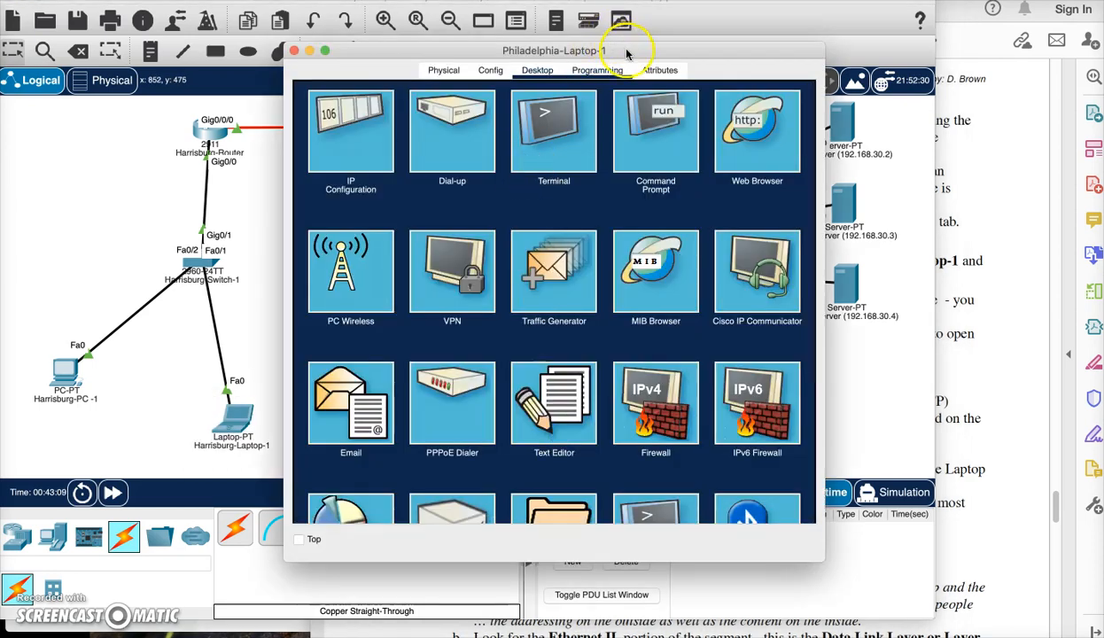
drag(626, 55, 340, 58)
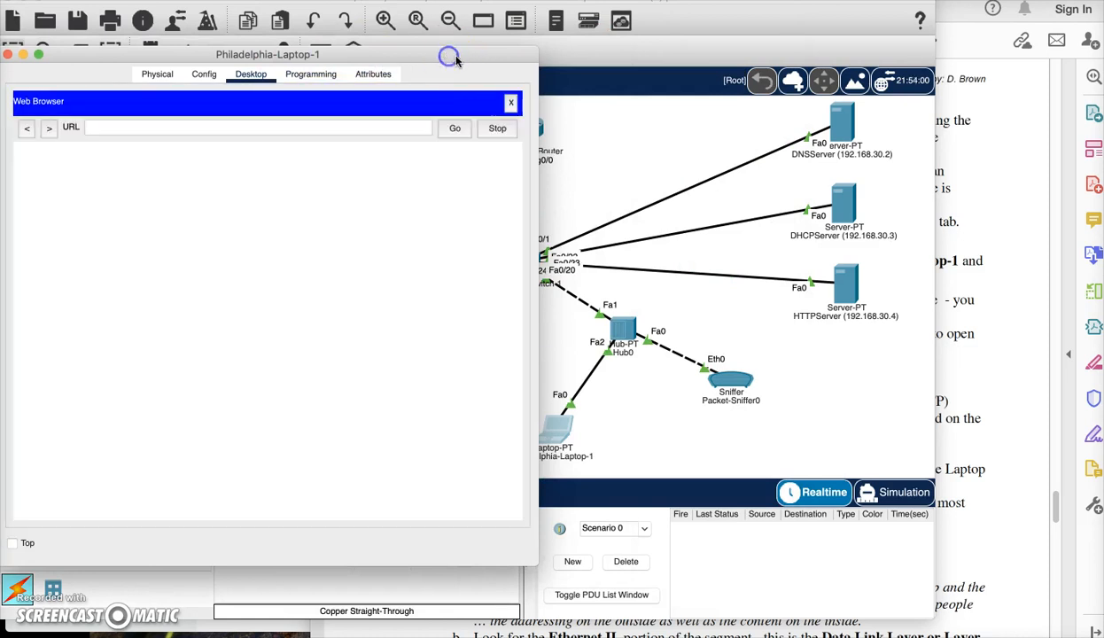
- Open Packet-Sniffer0 and arrange its window beside the Philadelphia-Laptop-1 browser so both are viewable together
click(732, 381)
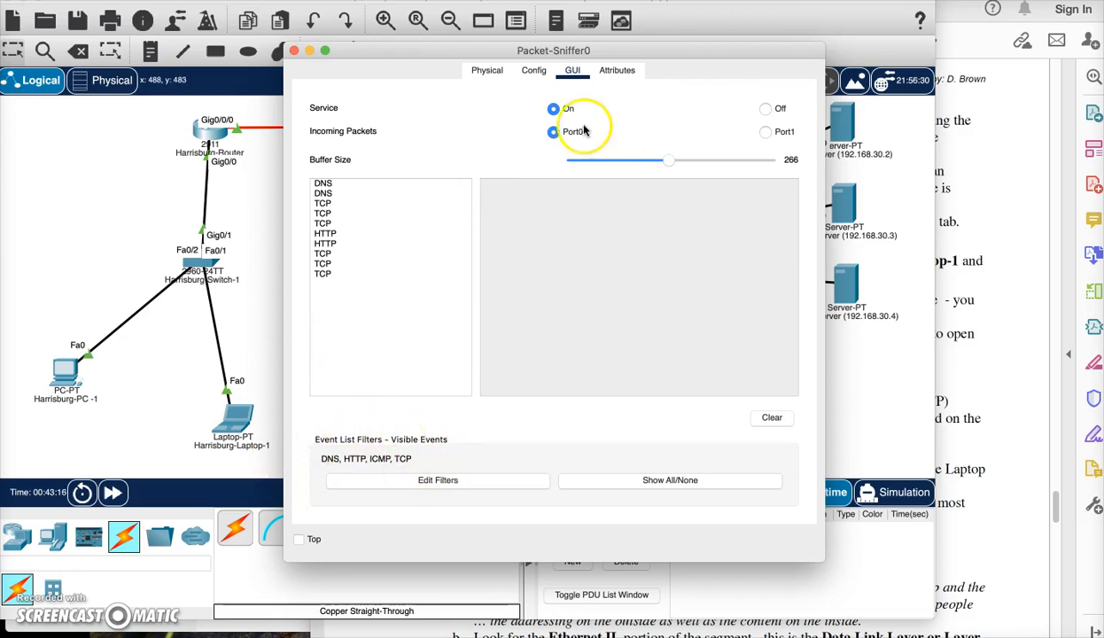
drag(678, 53, 864, 15)
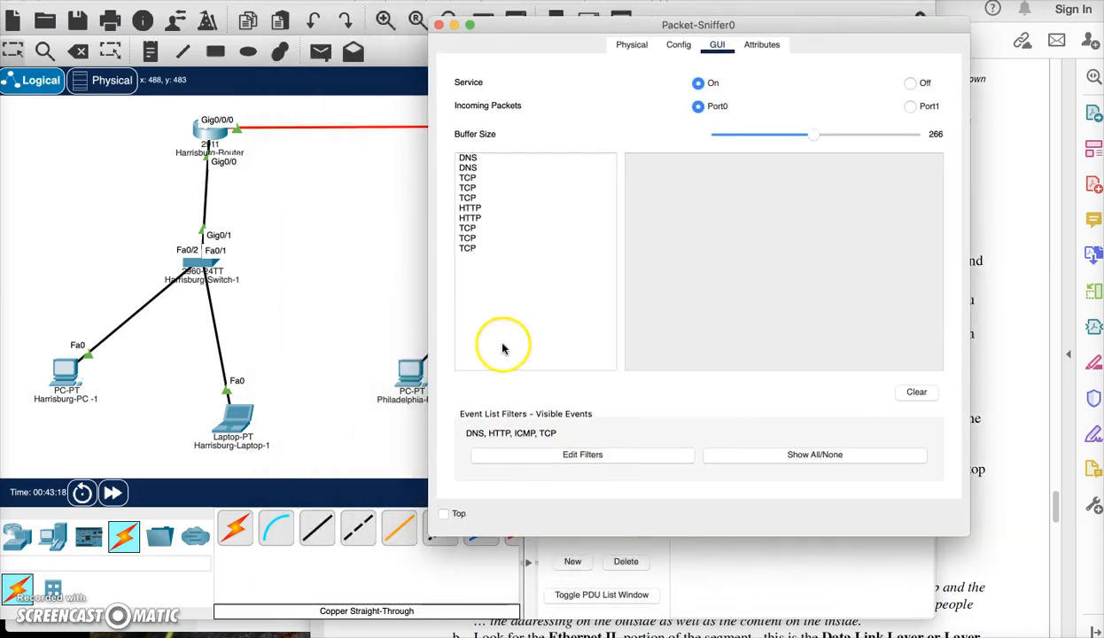
drag(568, 25, 714, 99)
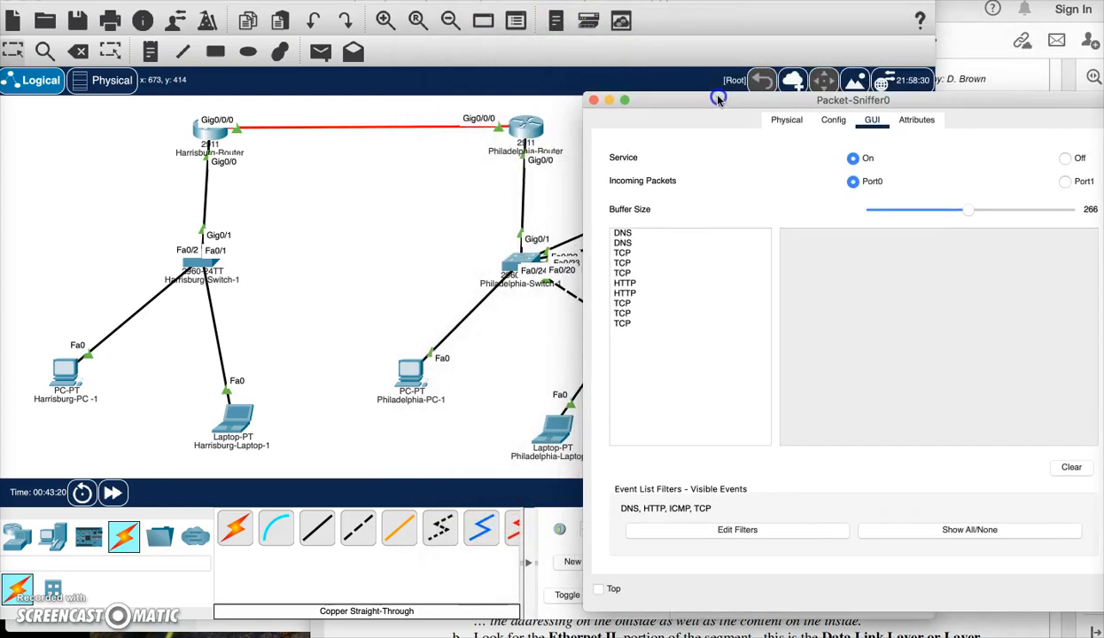
click(550, 428)
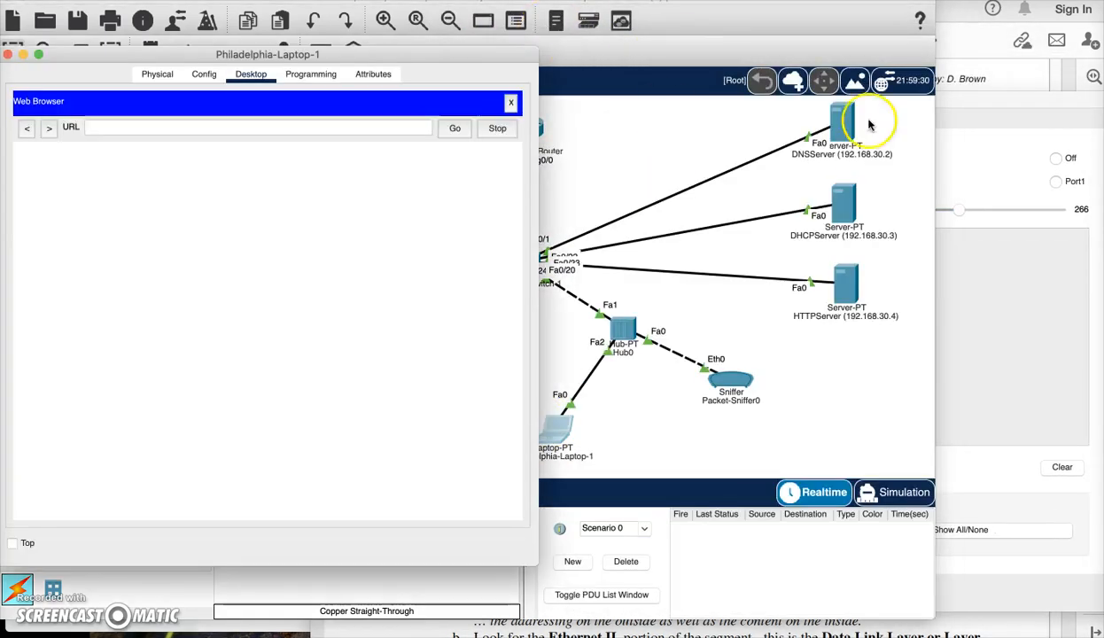
click(991, 116)
drag(881, 2, 955, 56)
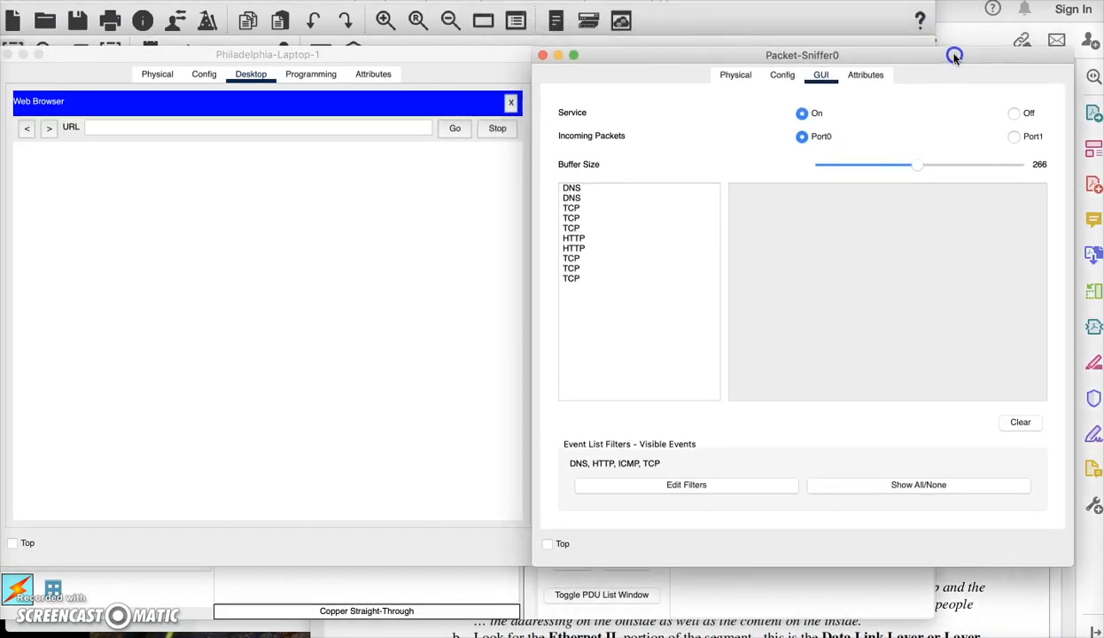
click(471, 56)
click(328, 126)
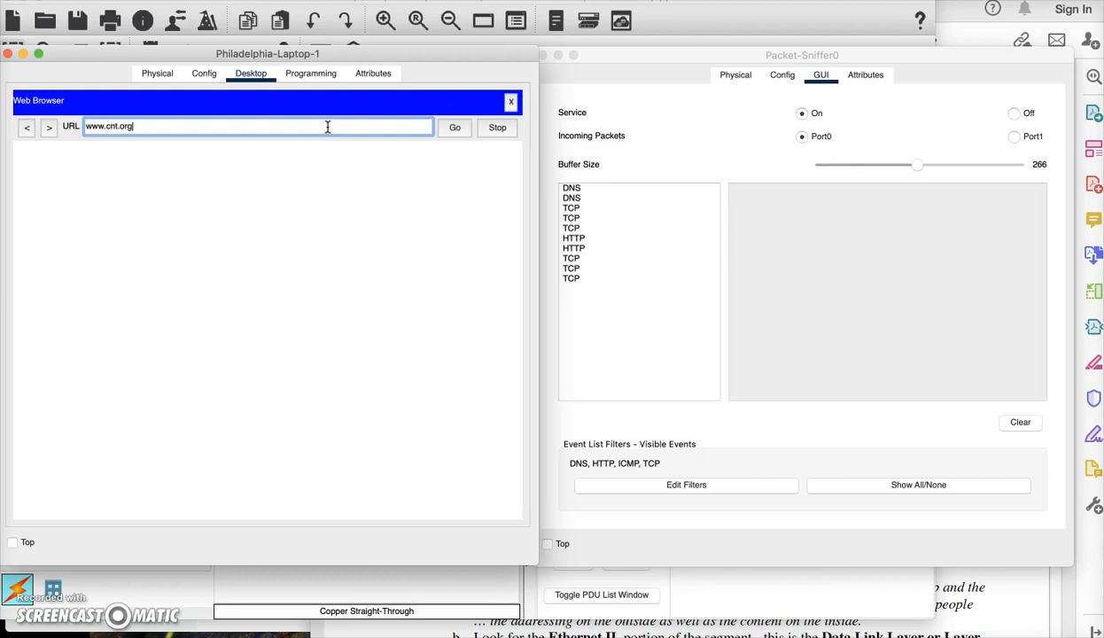
click(453, 127)
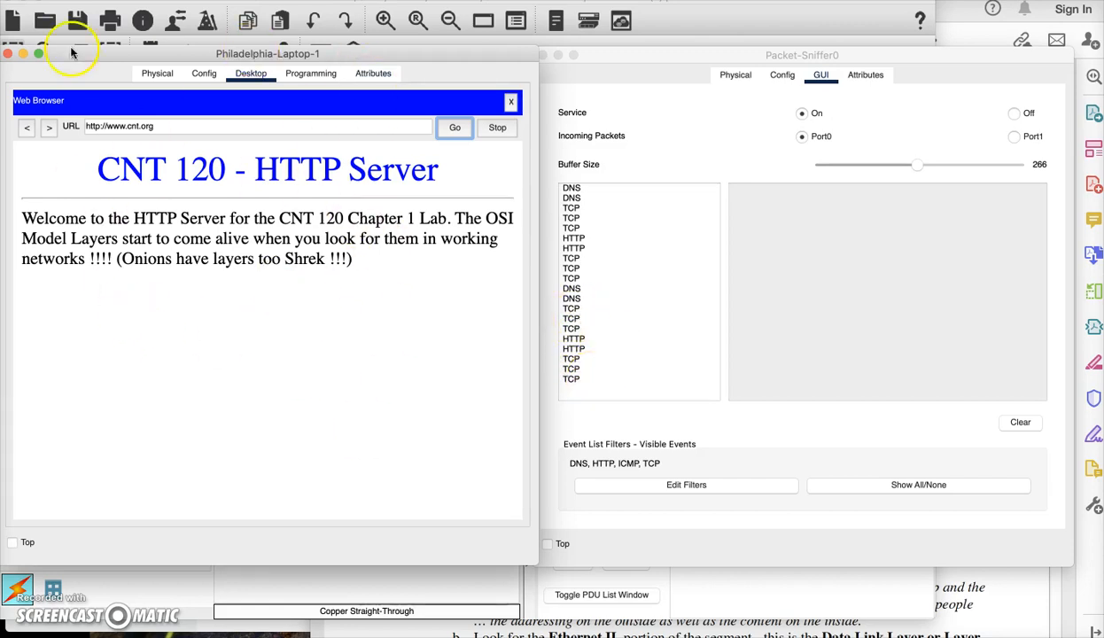
- Close the Philadelphia-Laptop-1 window and move the Packet-Sniffer0 window into its place
click(8, 54)
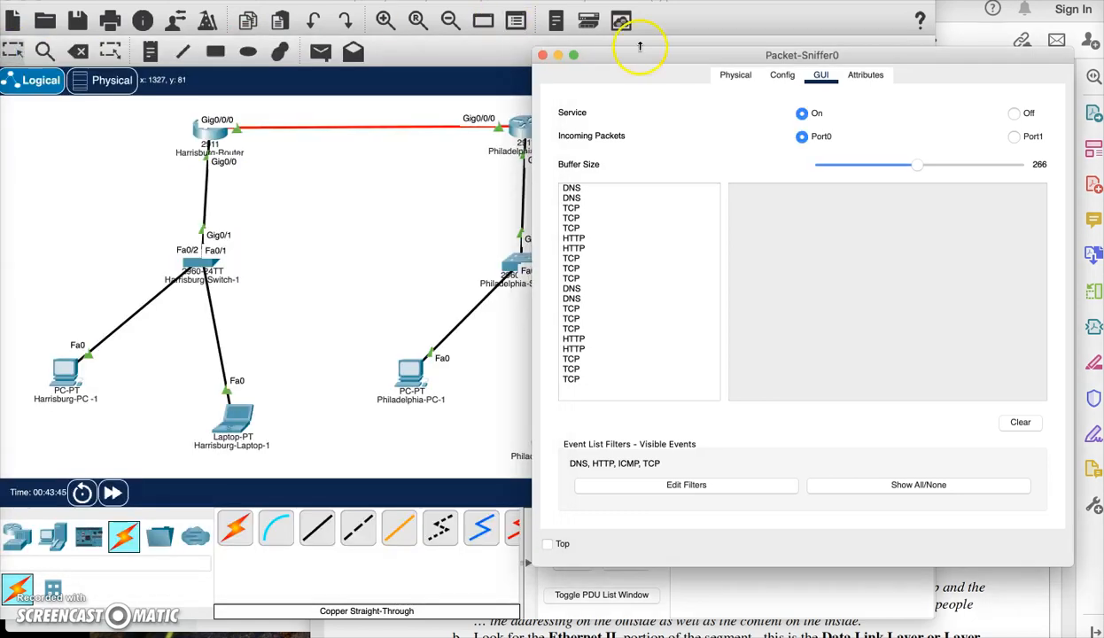
drag(652, 57, 142, 62)
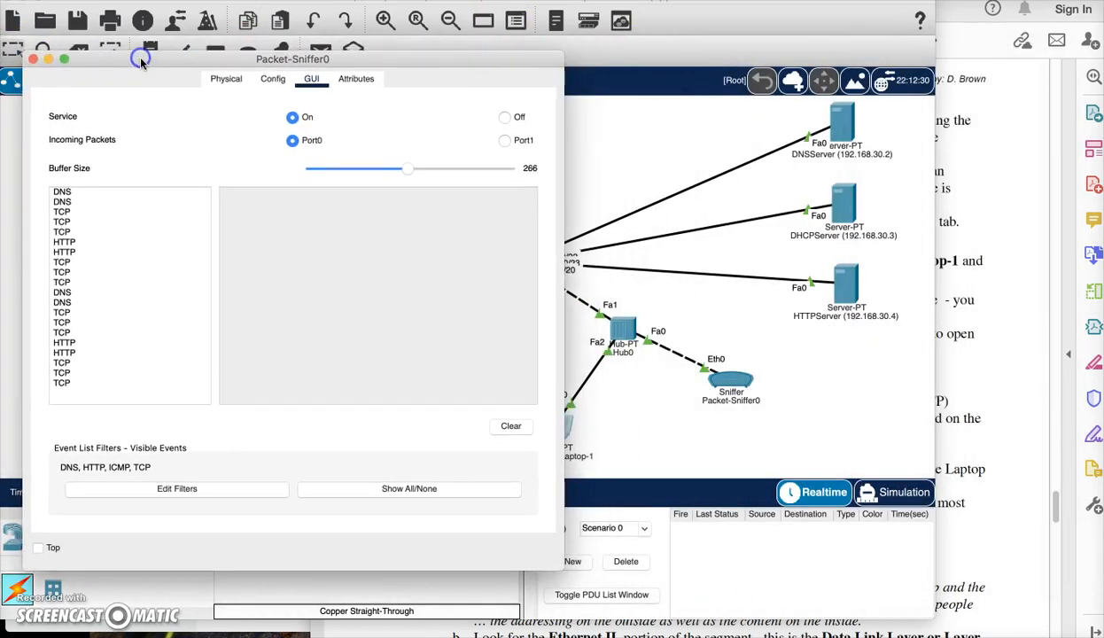
- Read the lab PDF instructions on highlighting a captured HTTP message and examining its contents
click(974, 278)
scroll(956, 380, down, 3)
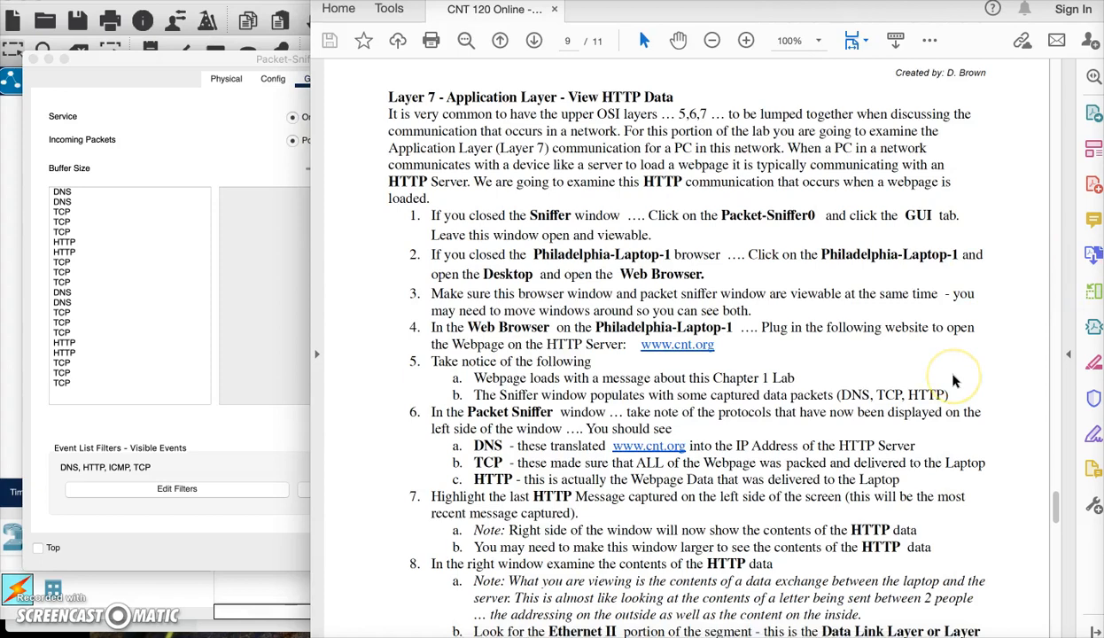
scroll(956, 379, down, 5)
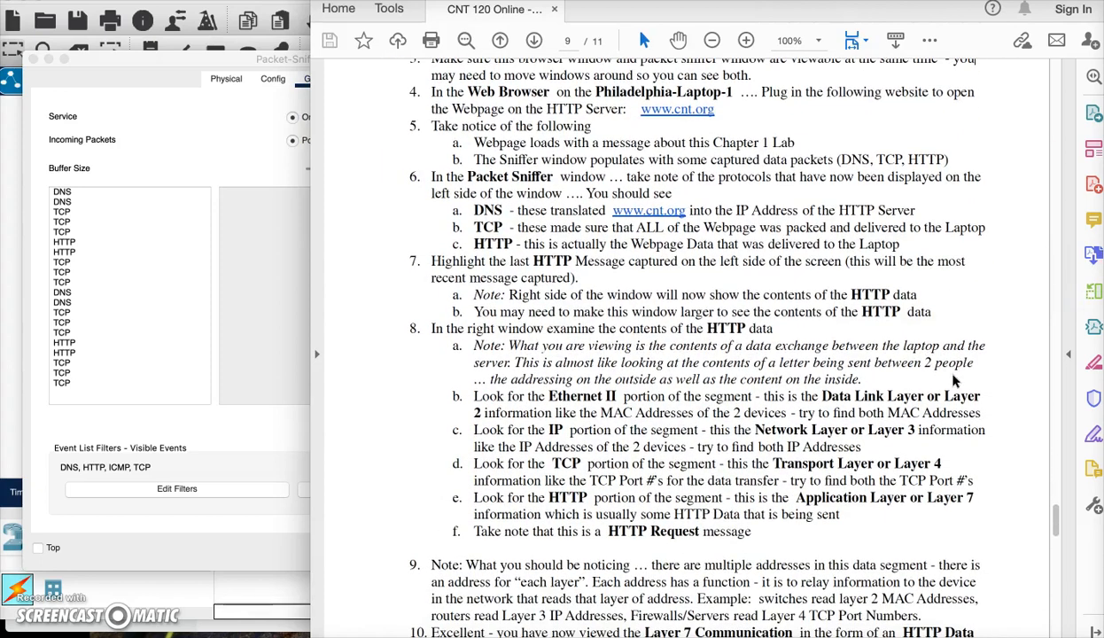
- View the first DNS and TCP messages of the newest capture in Packet-Sniffer0, and select its first HTTP message
click(78, 312)
click(62, 293)
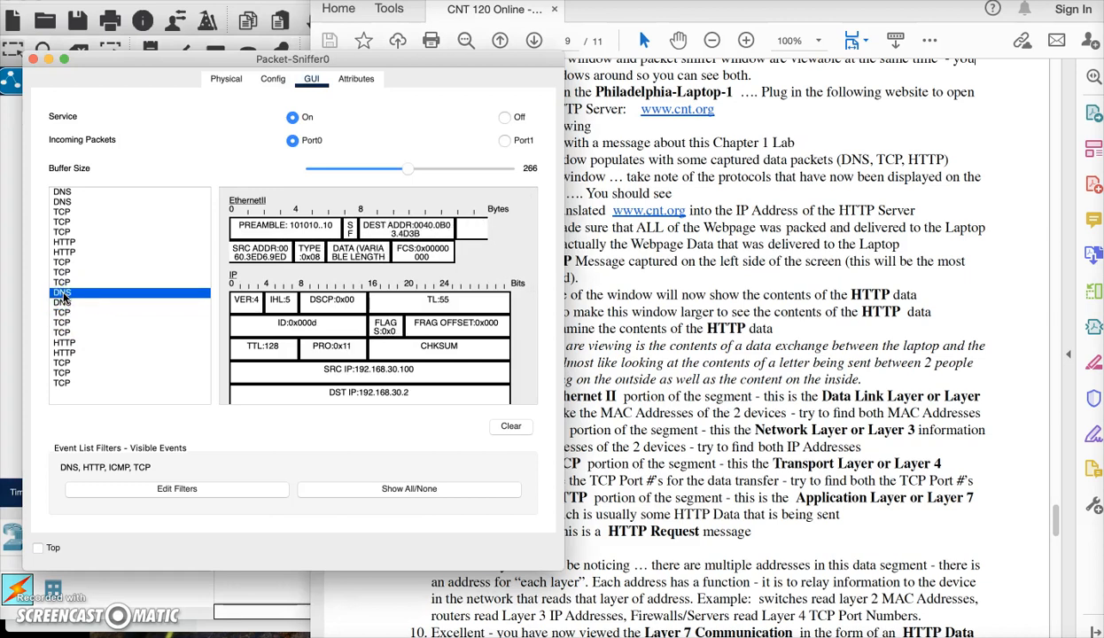
click(63, 312)
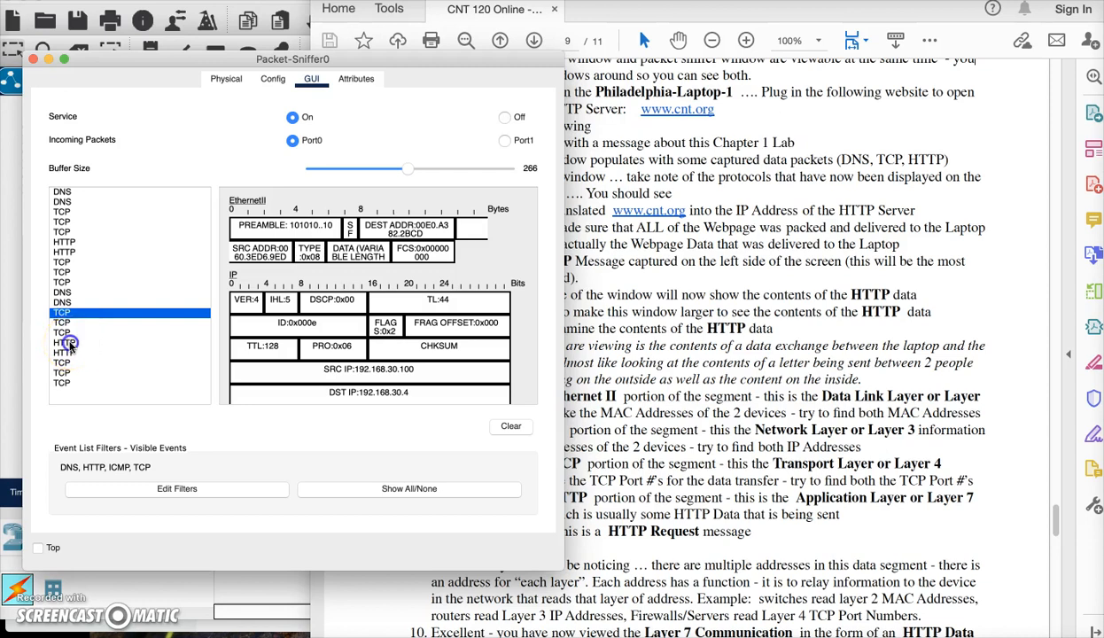
click(65, 342)
- Highlight "the HTTP data" in step 8 of the lab PDF and enlarge the Packet-Sniffer0 window to widen the message contents
click(783, 335)
drag(697, 319, 776, 332)
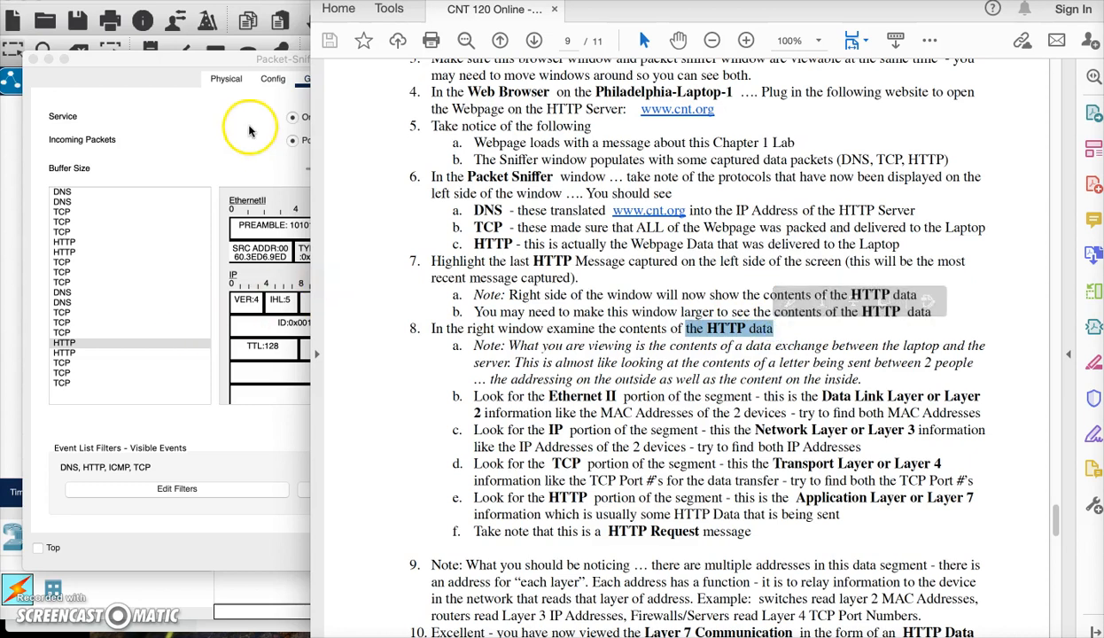
click(249, 131)
drag(562, 54, 868, 8)
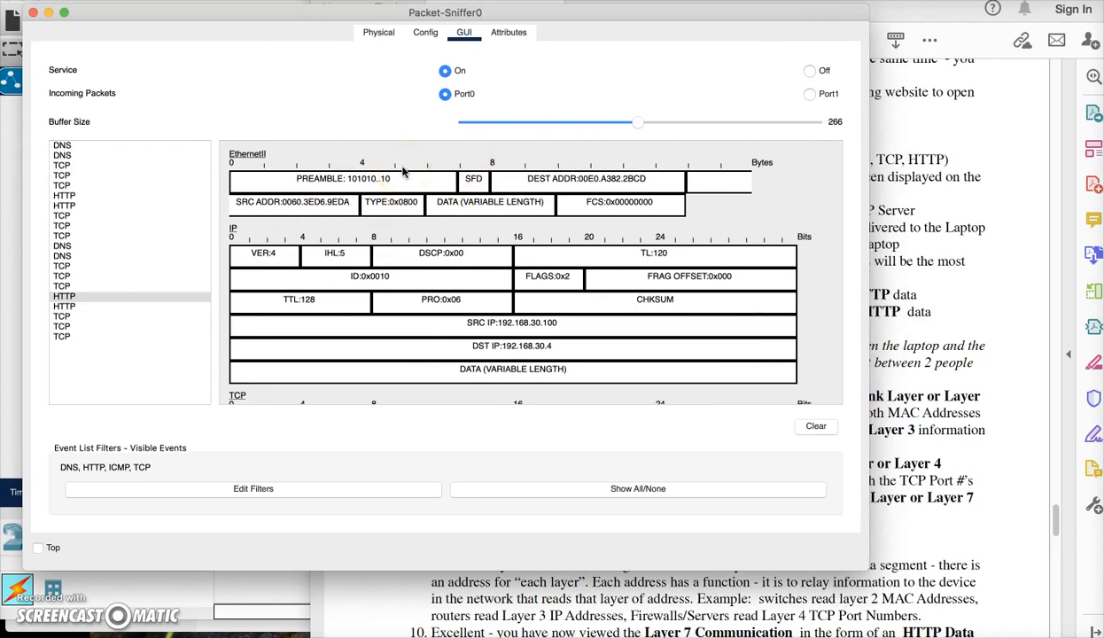
- Examine the HTTP message's Ethernet II MAC addresses, IP addresses, TCP source and destination ports, and HTTP Request data
scroll(418, 266, down, 10)
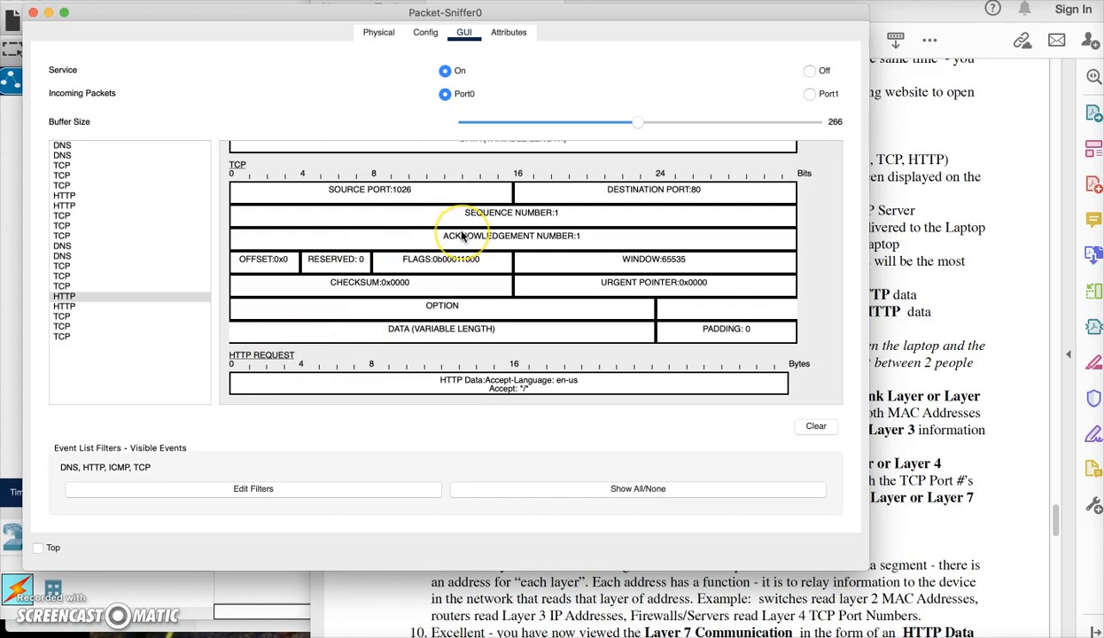
scroll(462, 237, up, 1)
scroll(461, 237, up, 5)
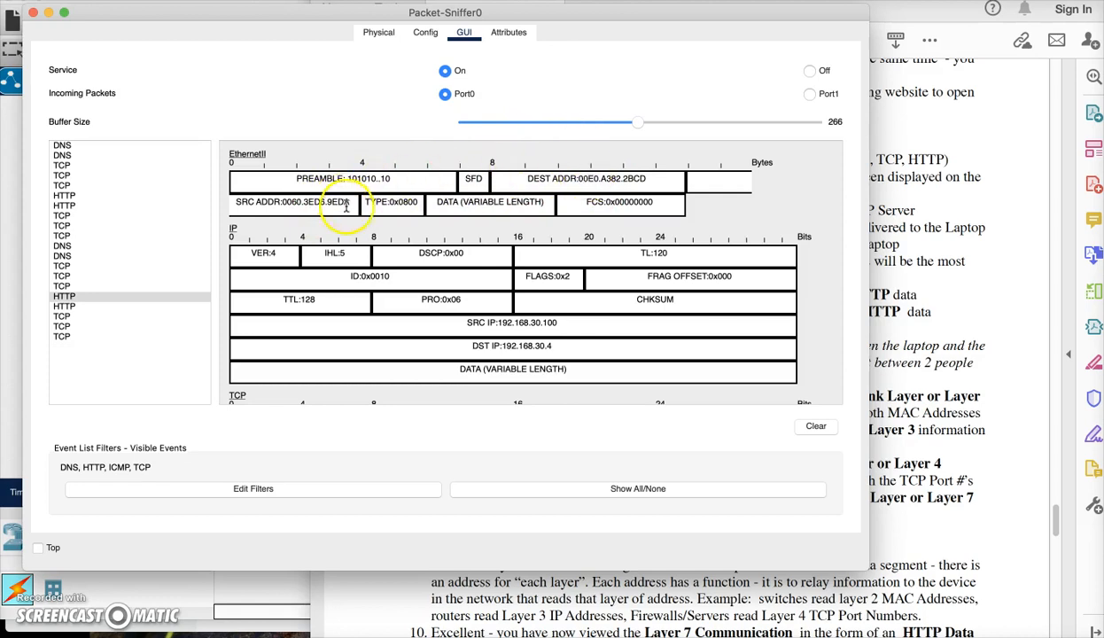
scroll(383, 266, down, 2)
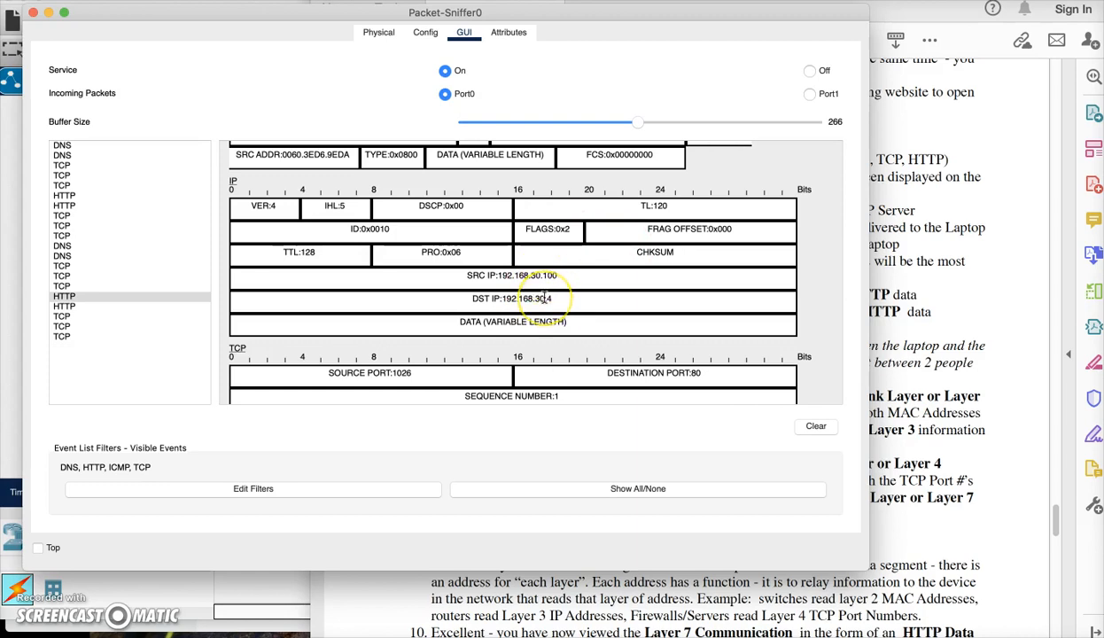
scroll(544, 298, down, 5)
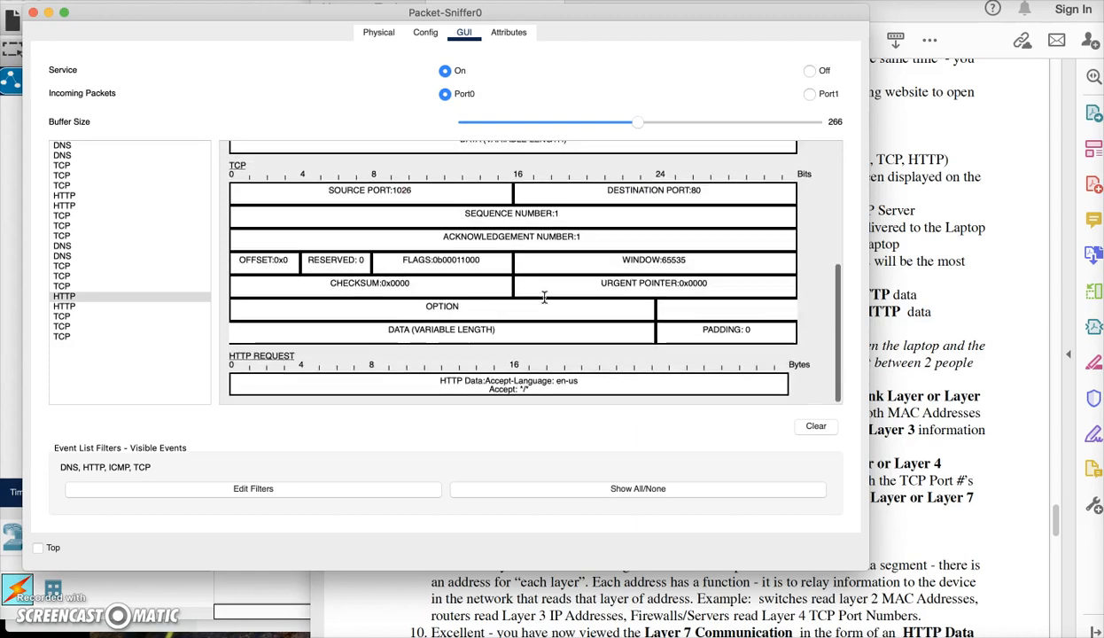
drag(357, 188, 410, 192)
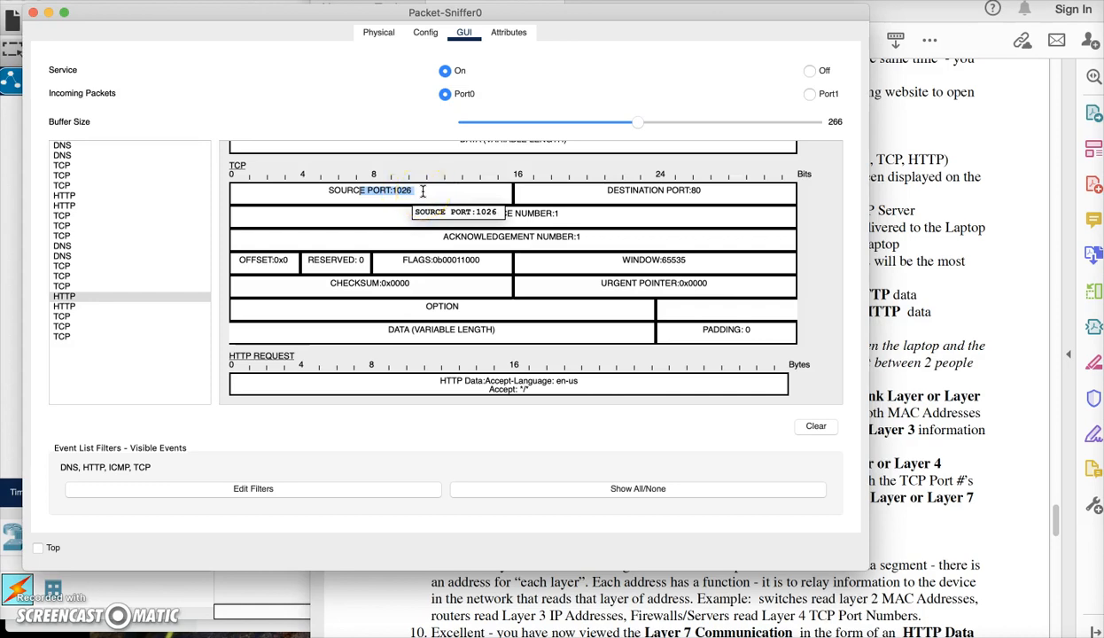
drag(704, 190, 617, 192)
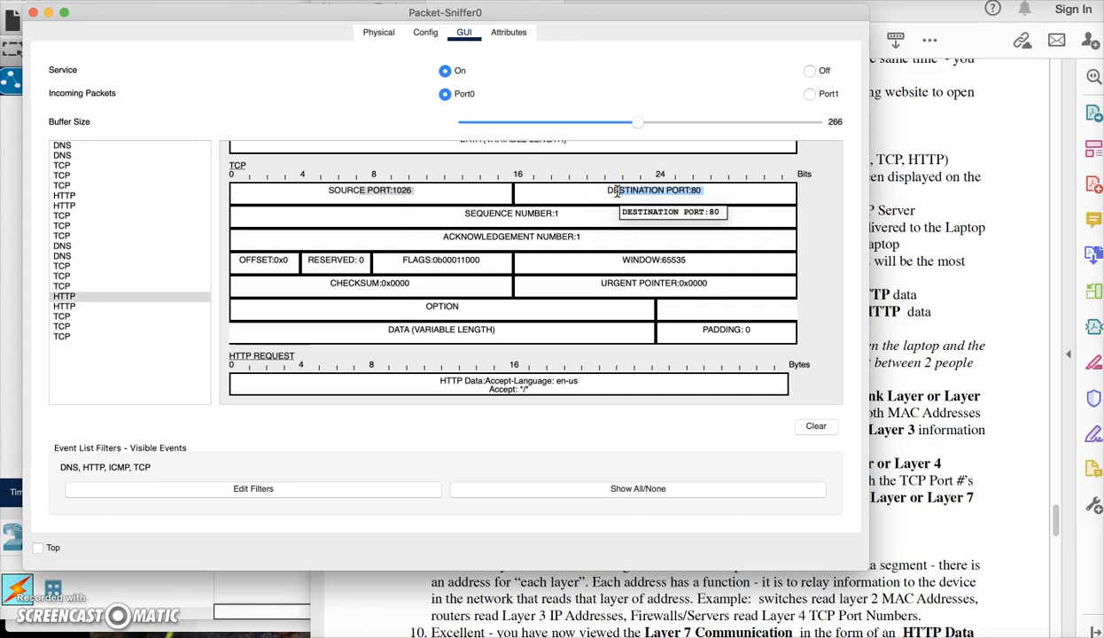
scroll(547, 286, down, 1)
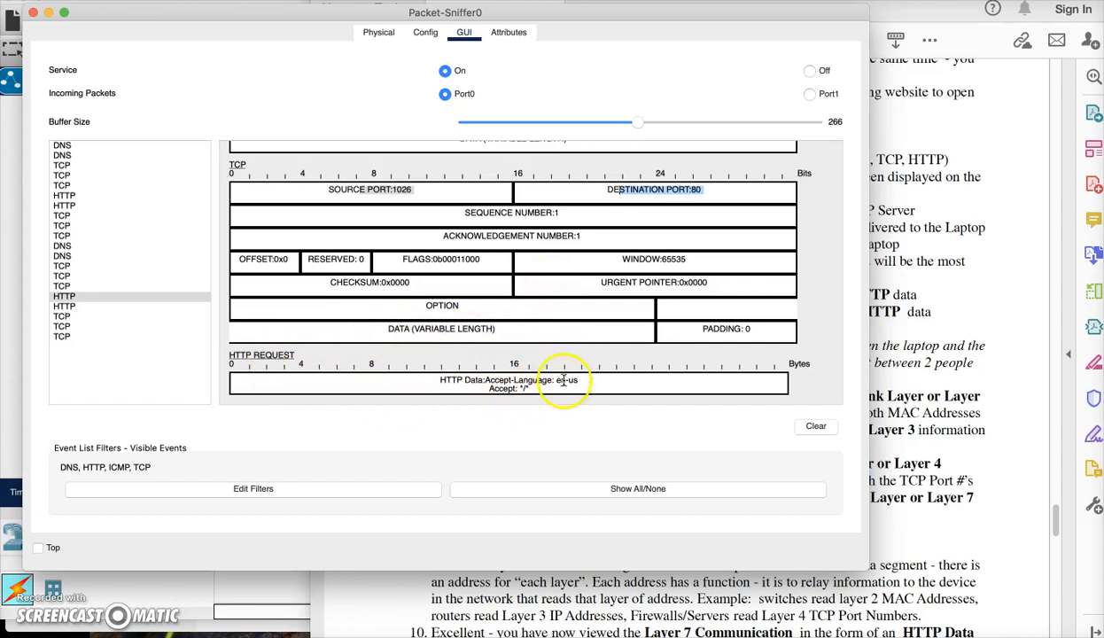
mouse_move(425, 383)
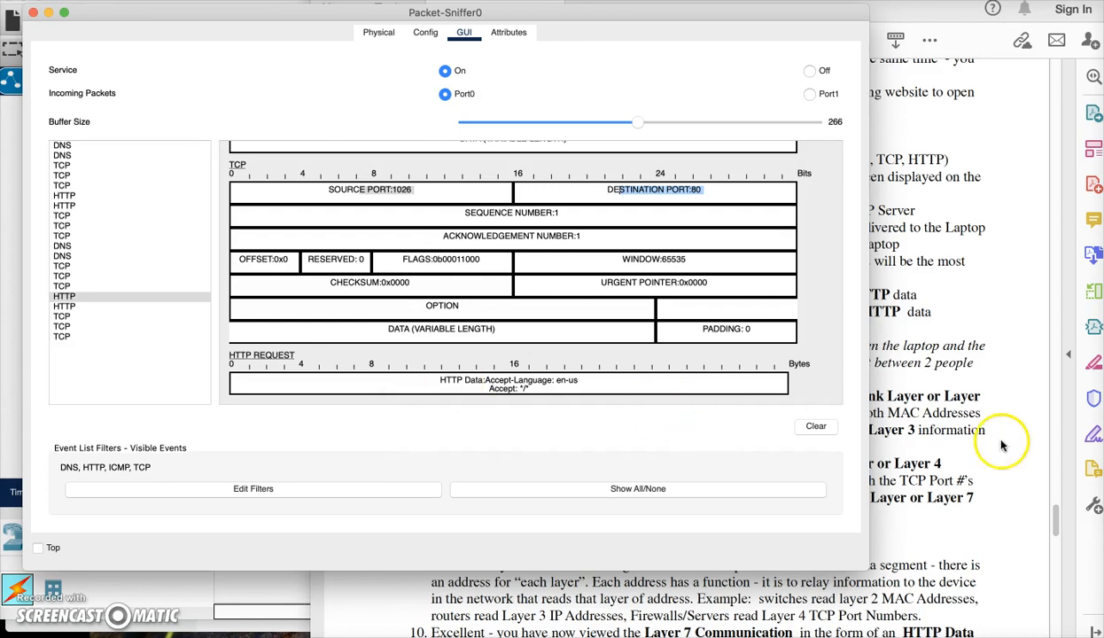
- Return to the lab PDF and read the remaining Layer 7 notes in steps 8 to 10
click(948, 424)
scroll(712, 446, down, 2)
scroll(712, 446, down, 3)
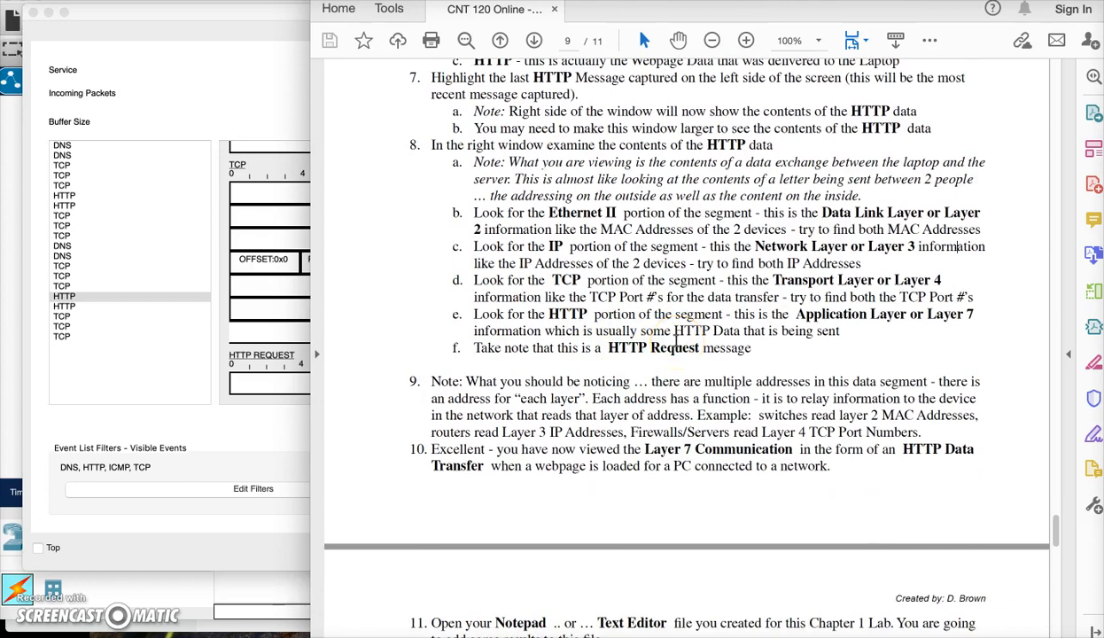
- Read steps 11 and 12 of the lab PDF, and close the Packet-Sniffer0 window
scroll(676, 341, down, 3)
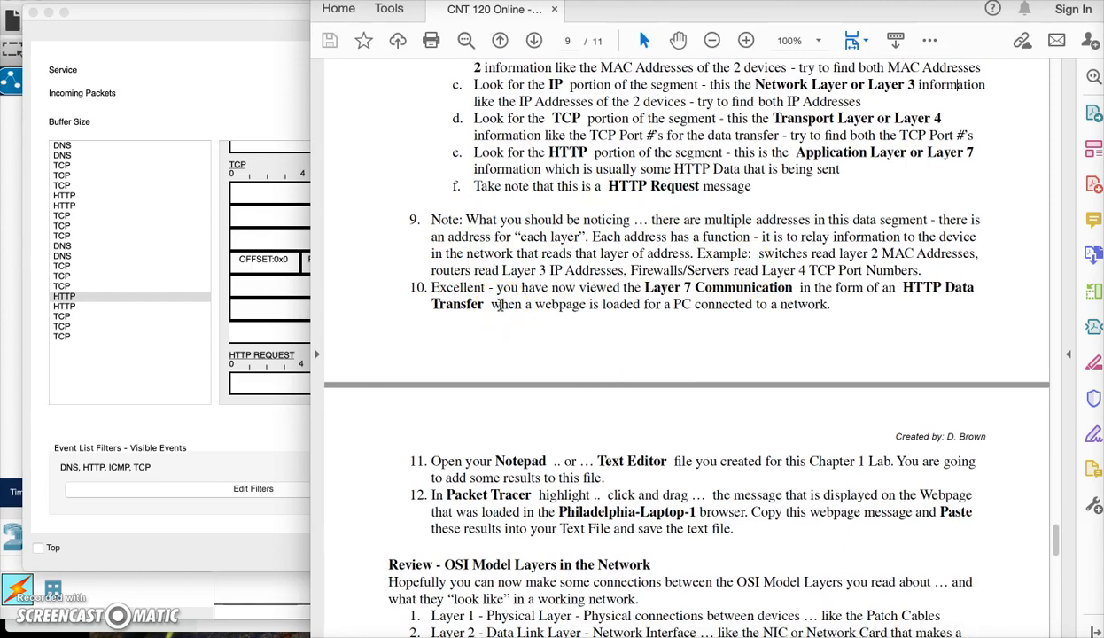
scroll(499, 305, down, 3)
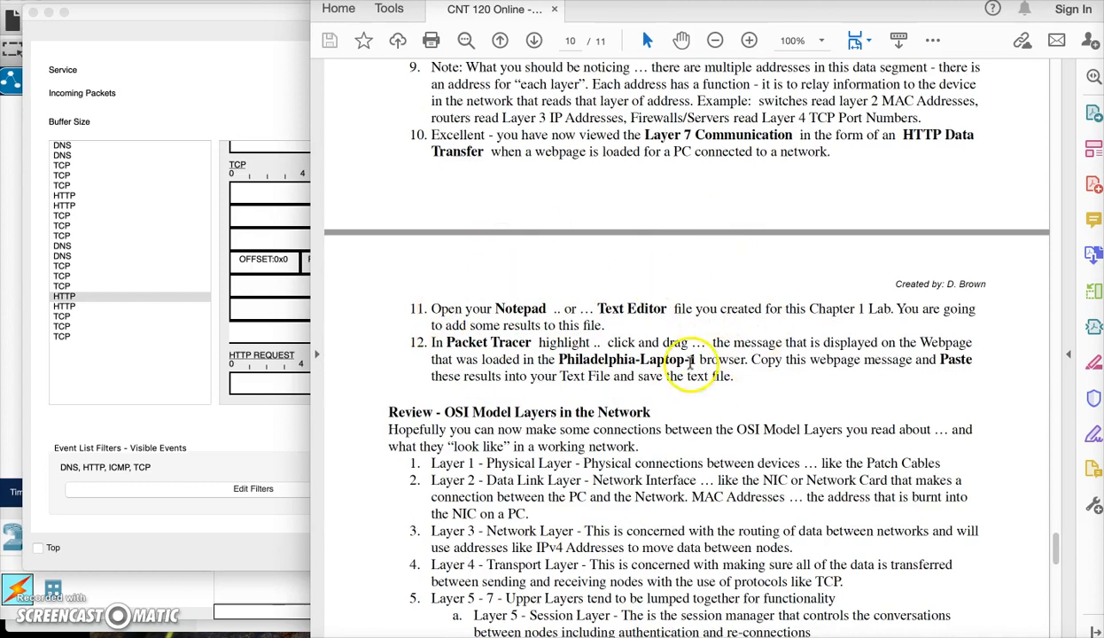
click(115, 39)
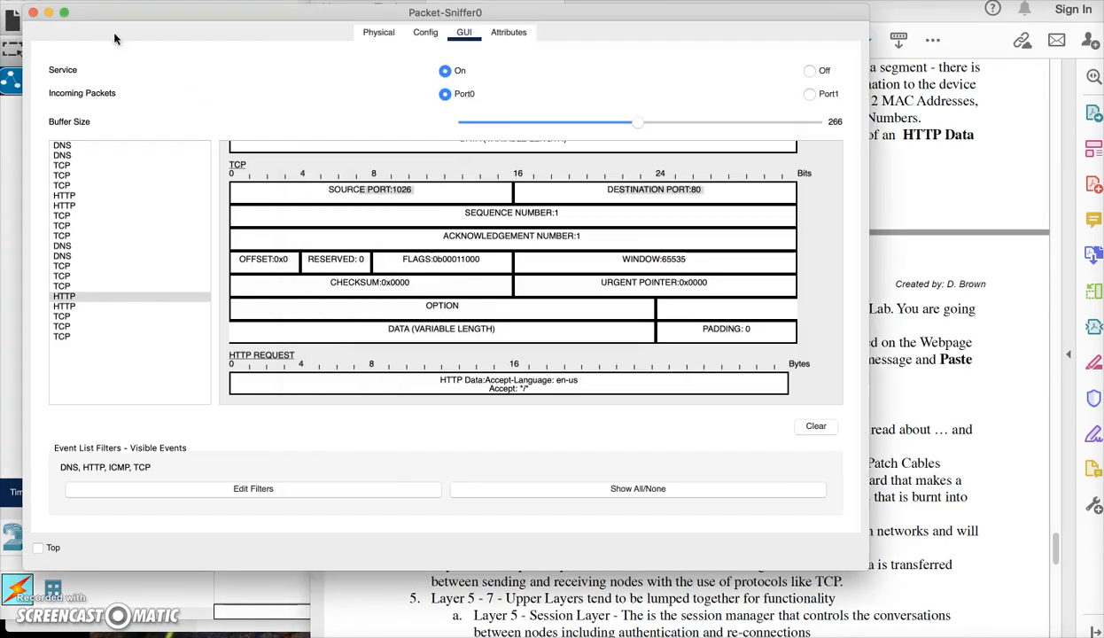
click(31, 13)
click(555, 429)
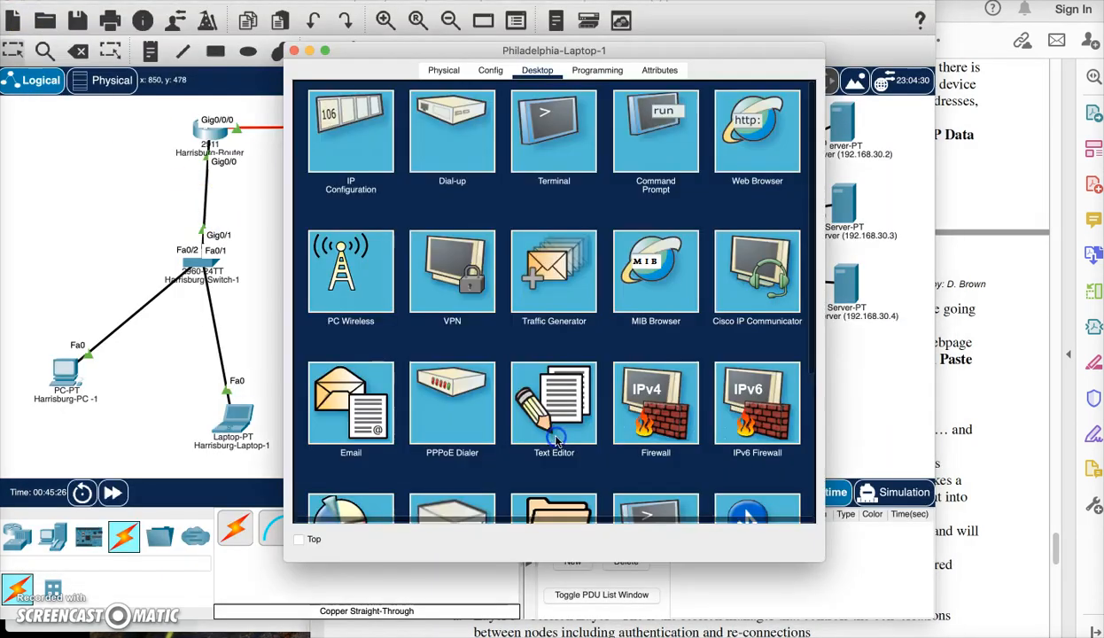
drag(490, 50, 249, 52)
click(498, 147)
click(314, 124)
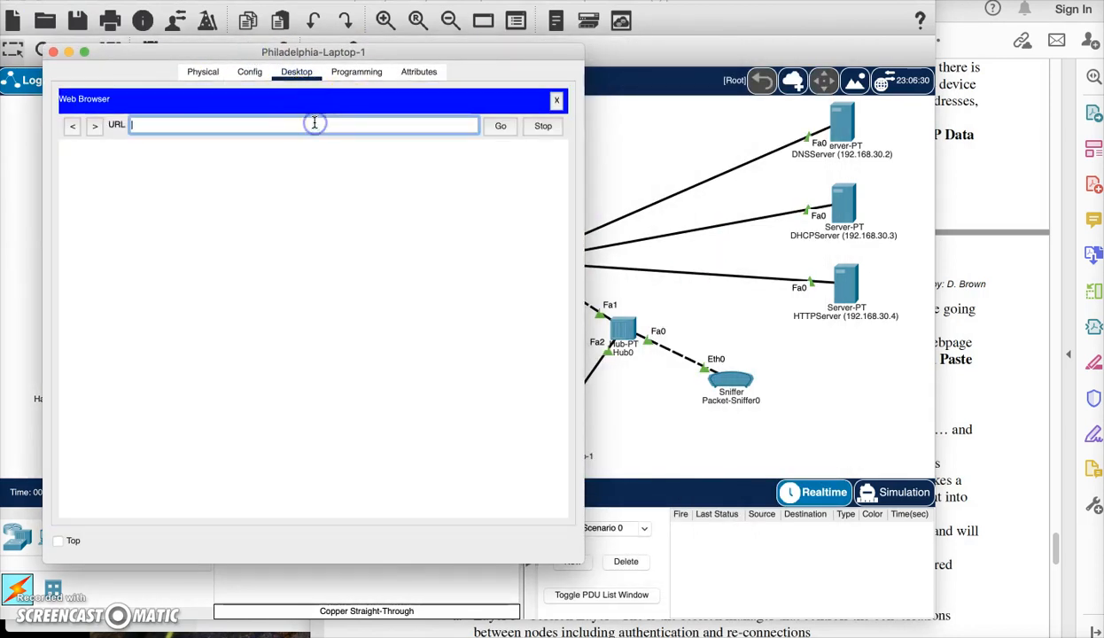
text(www.cnt.or)
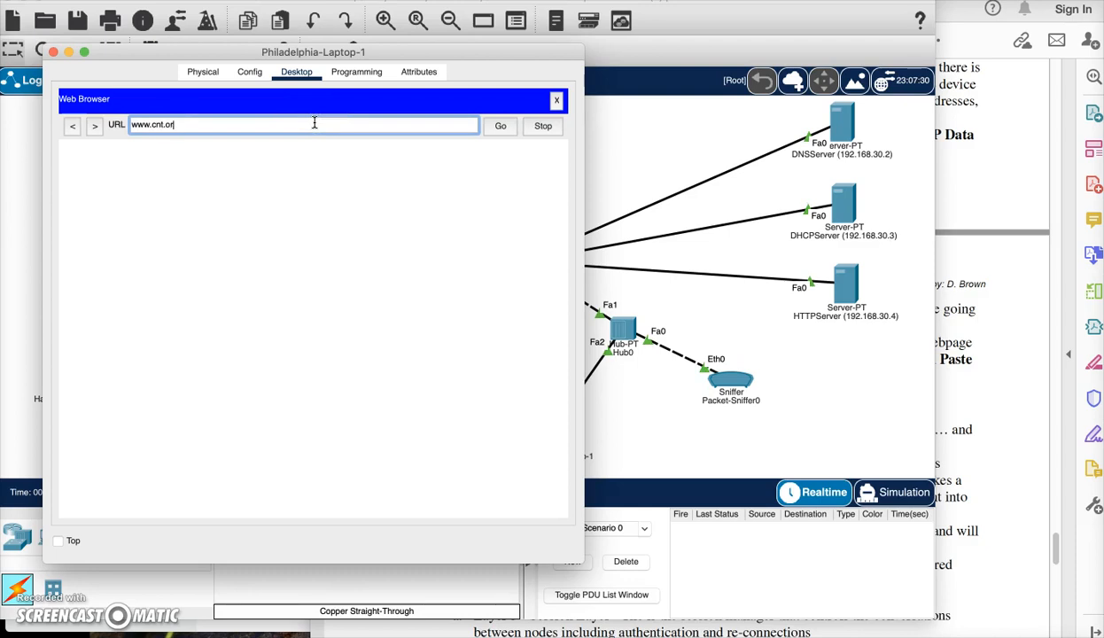
text(g)
key(Return)
- Copy the full webpage message, from the "CNT 120 - HTTP Server" heading through the welcome paragraph
click(172, 168)
drag(172, 169, 412, 262)
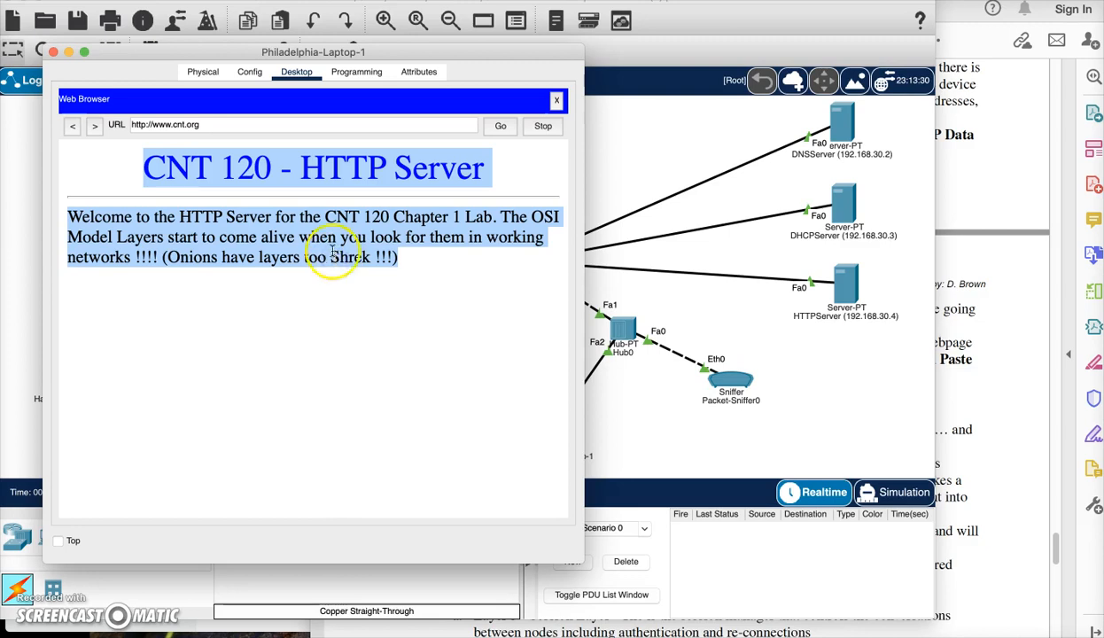
click(376, 252)
drag(405, 259, 131, 169)
key(super+c)
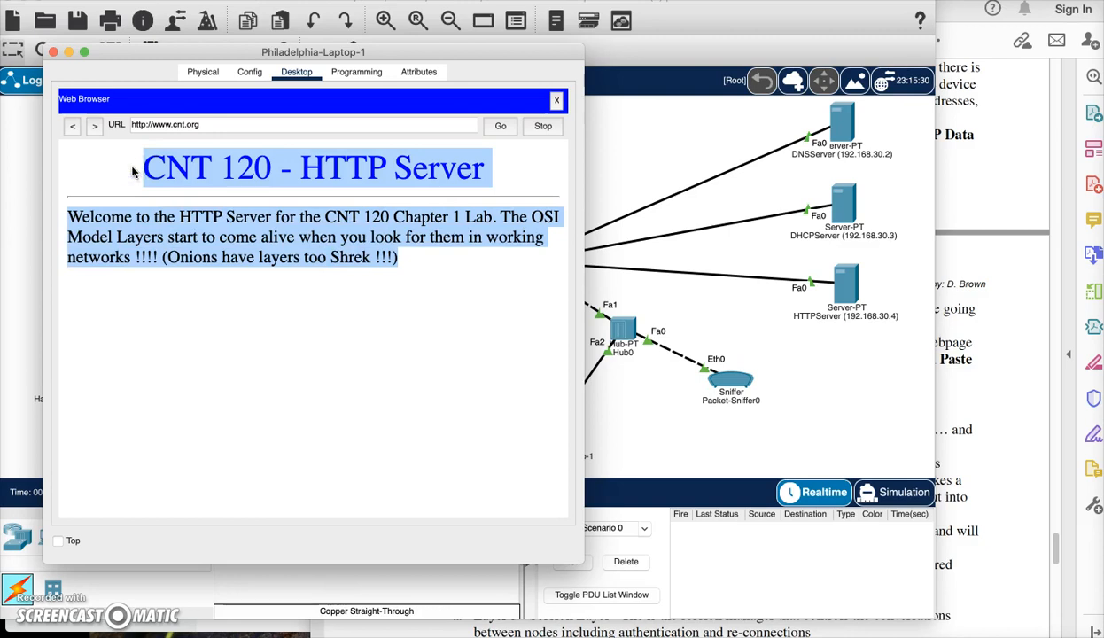
right_click(255, 167)
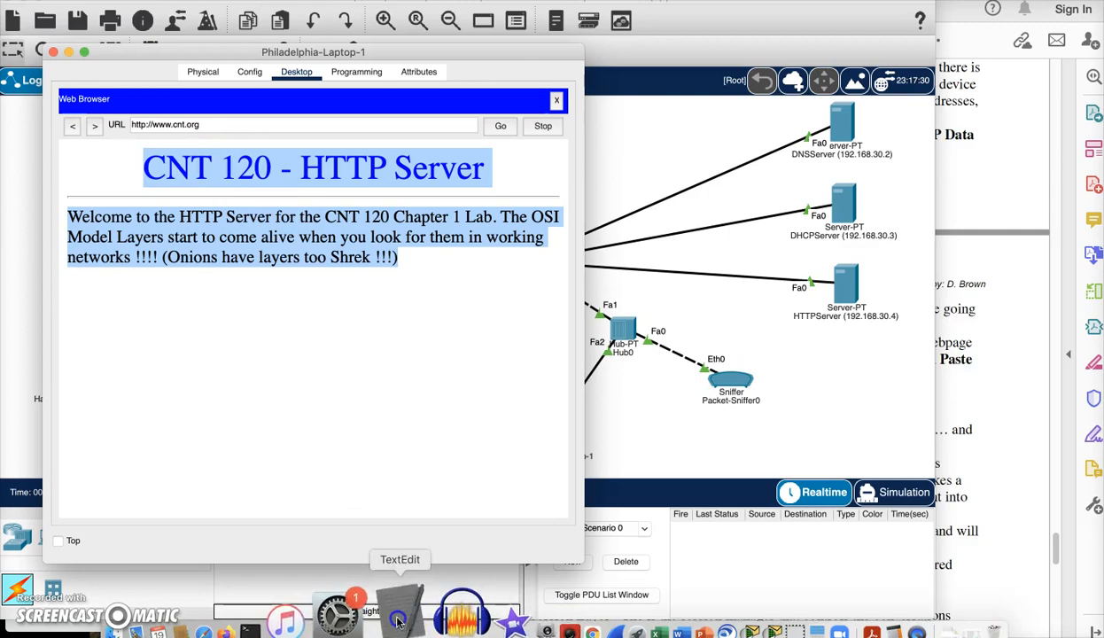
- Switch to CNT120-Chap1-Lab.rtf in TextEdit, add the line "Layer 7 Webpage Date" below the Layer 4 ports, and paste the webpage message under it
click(463, 607)
click(615, 470)
key(Return)
key(Return)
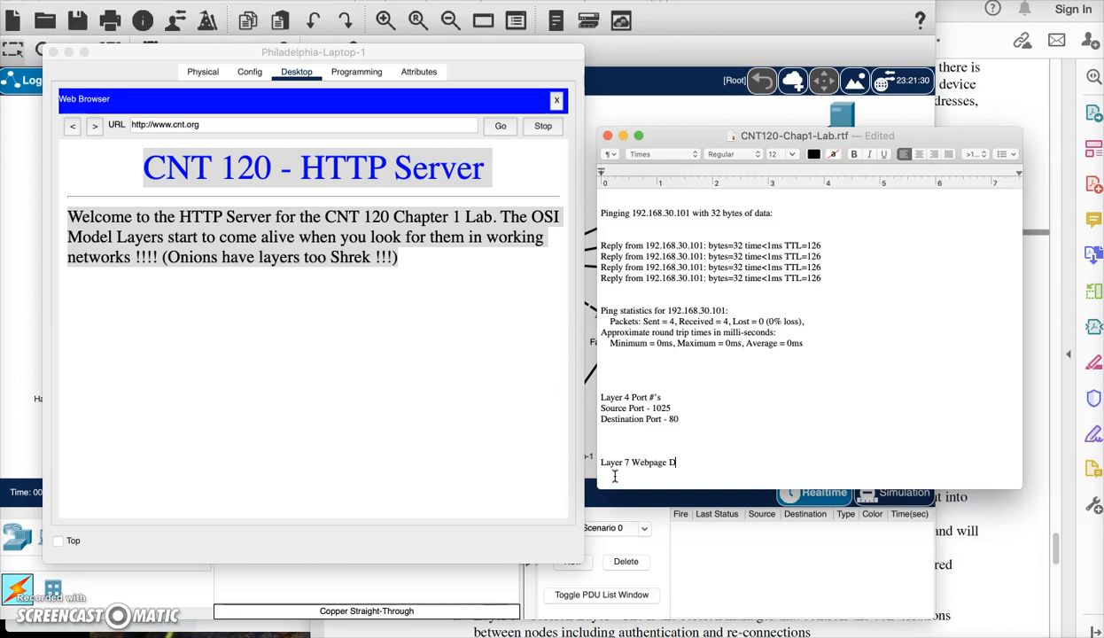
key(super+v)
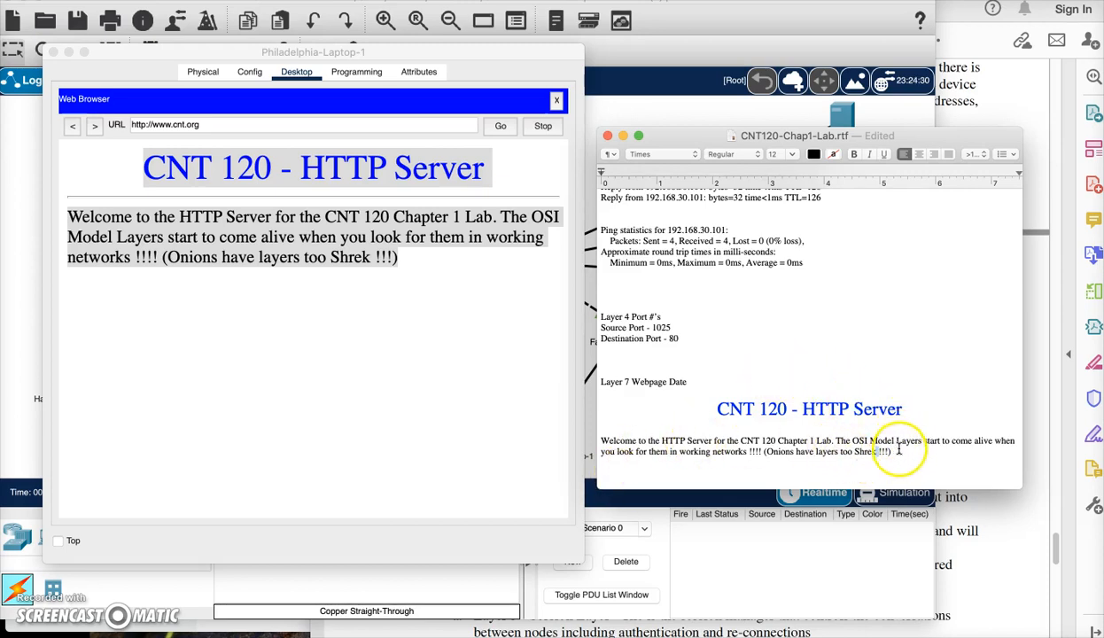
- Close the Philadelphia-Laptop-1 window and save CNT120-Chap1-Lab.rtf
drag(895, 452, 743, 444)
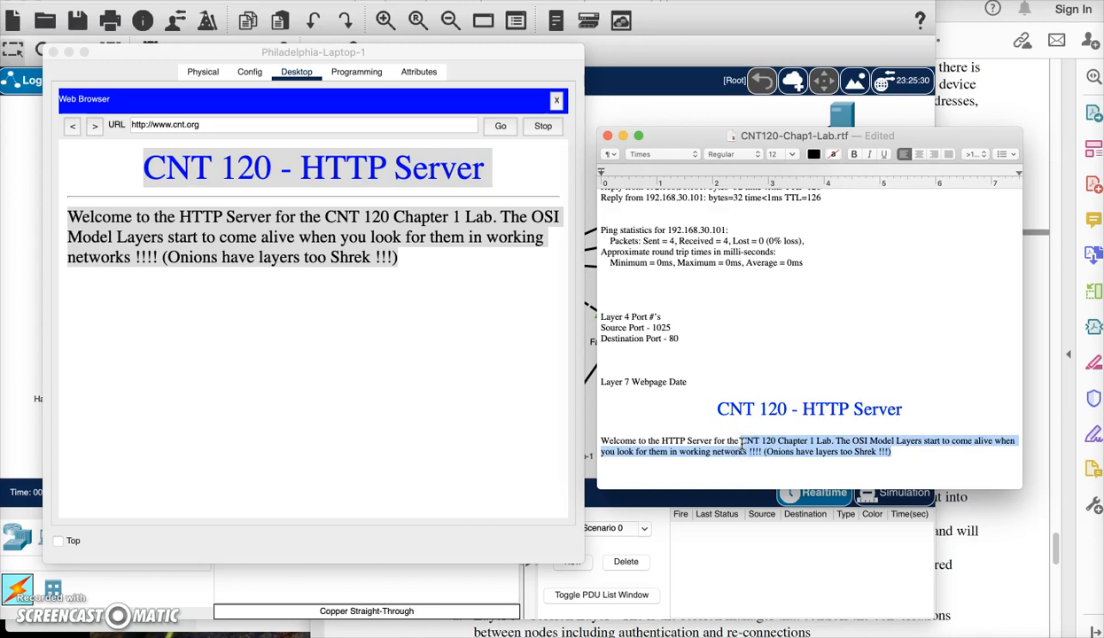
click(54, 51)
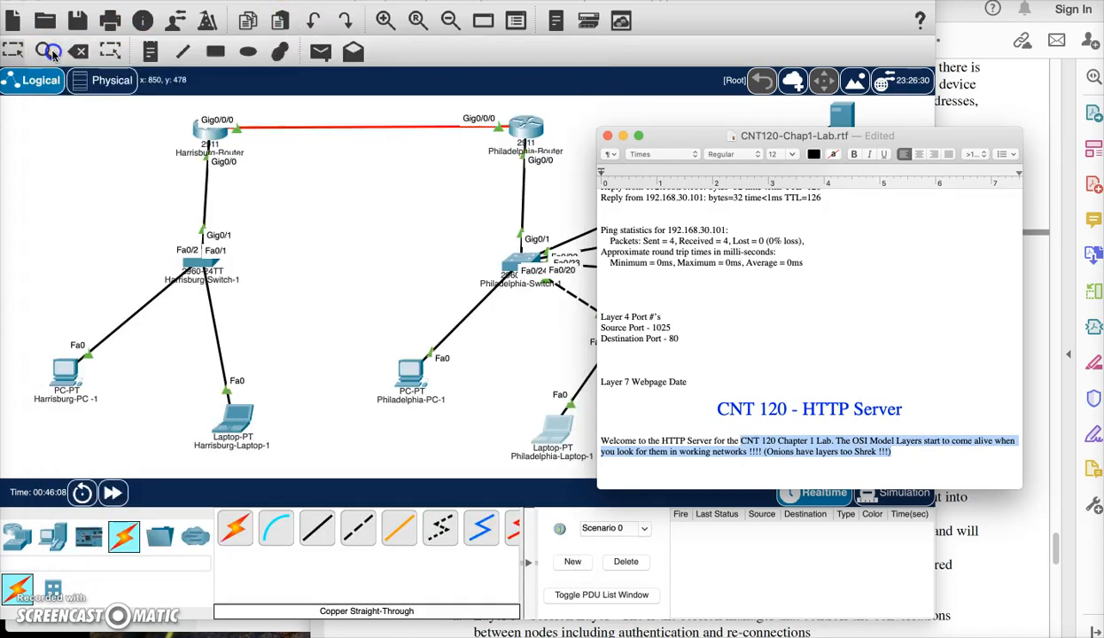
drag(652, 136, 434, 56)
click(530, 269)
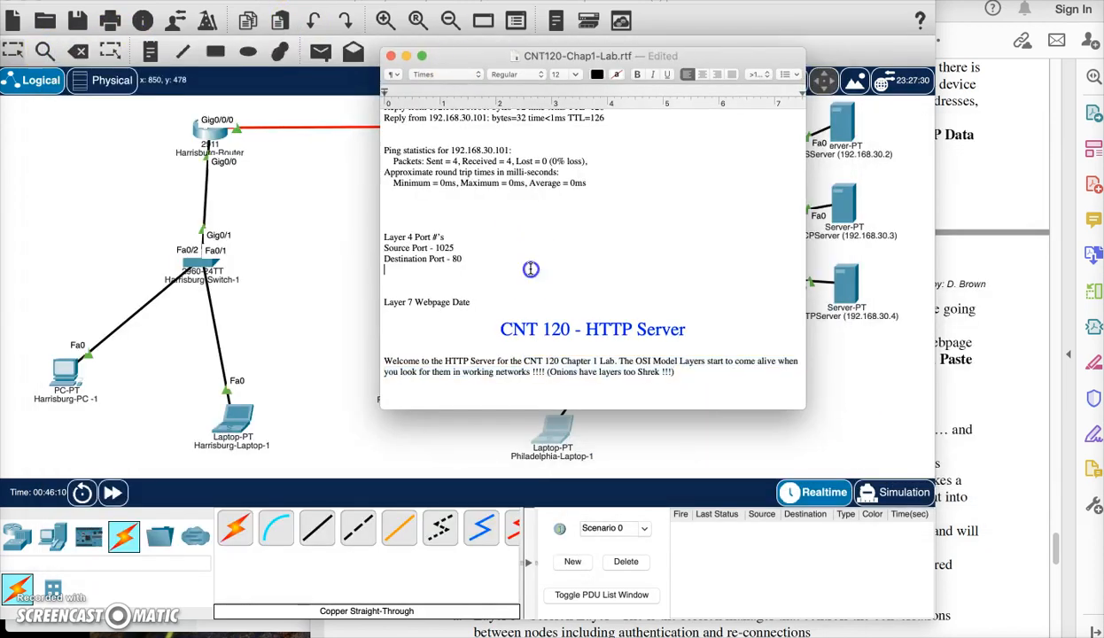
key(super+s)
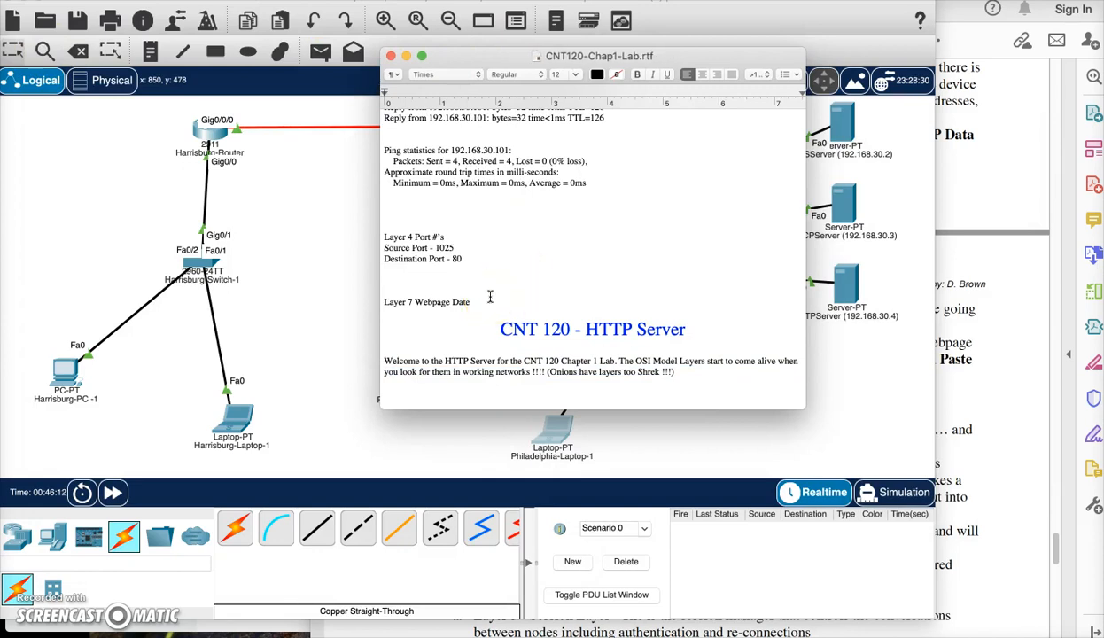
- Read the Layer 1 and 2 review items in the lab PDF, and move Harrisburg-PC -1 slightly up and left in the topology
click(979, 392)
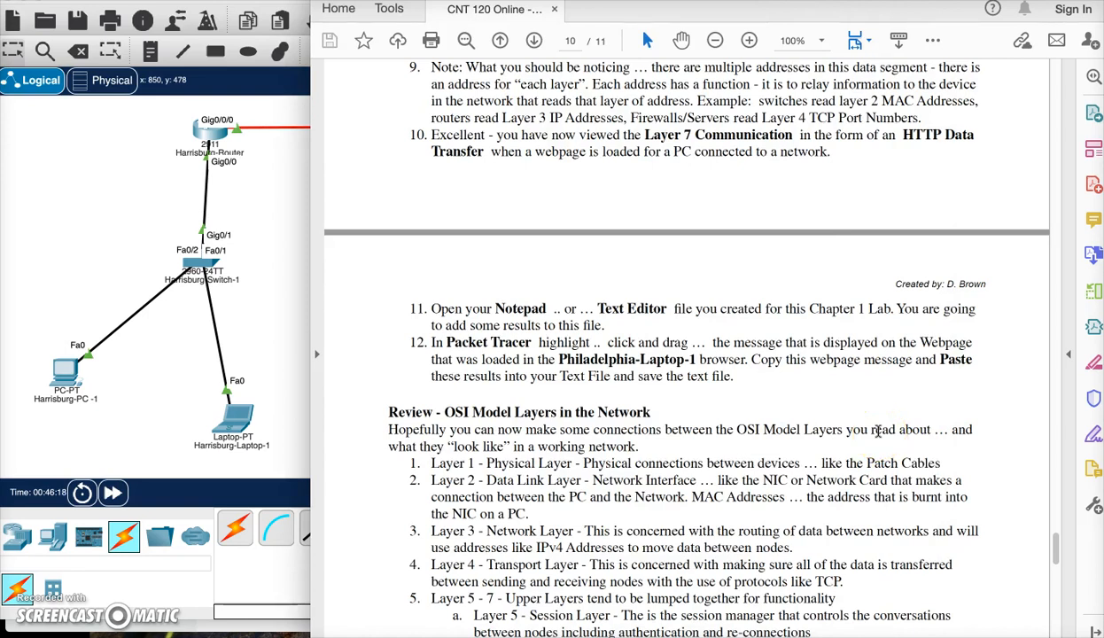
scroll(596, 356, down, 5)
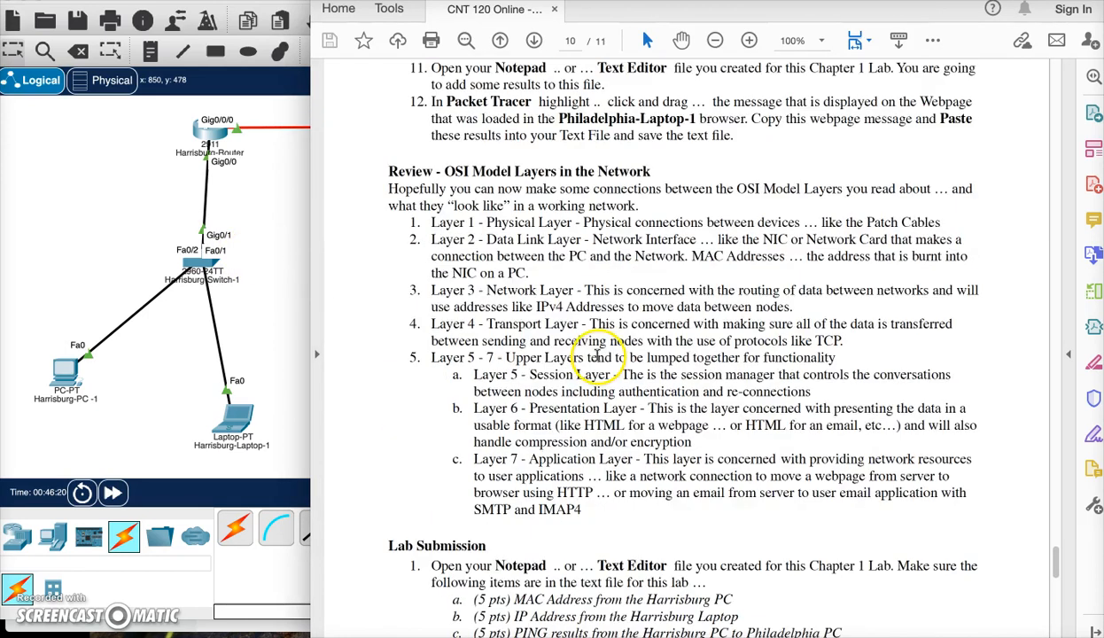
click(244, 236)
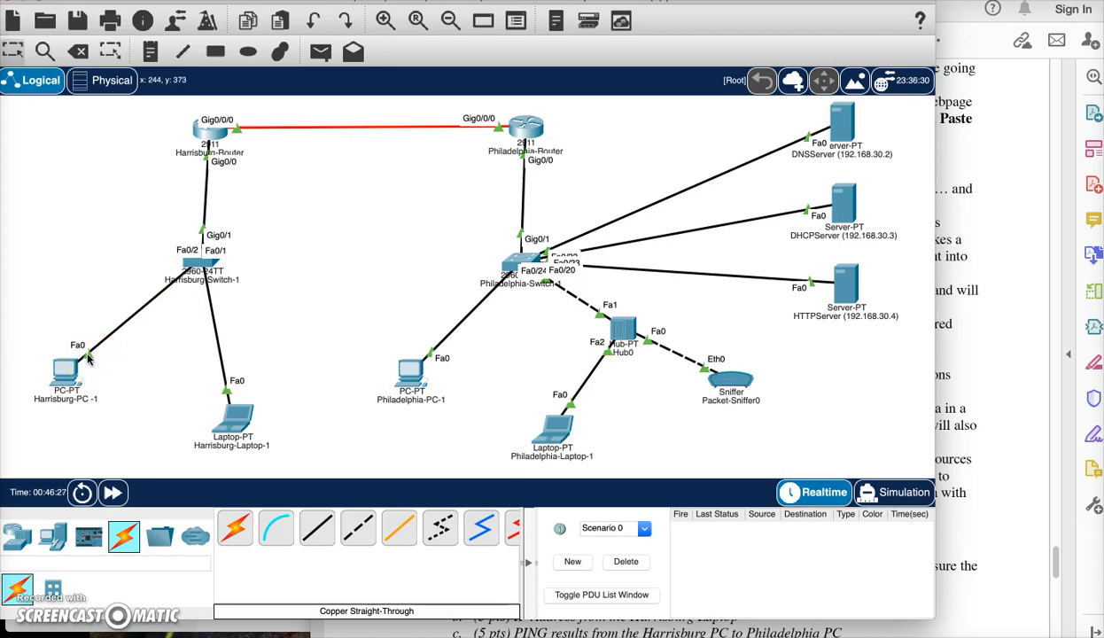
drag(52, 373, 41, 346)
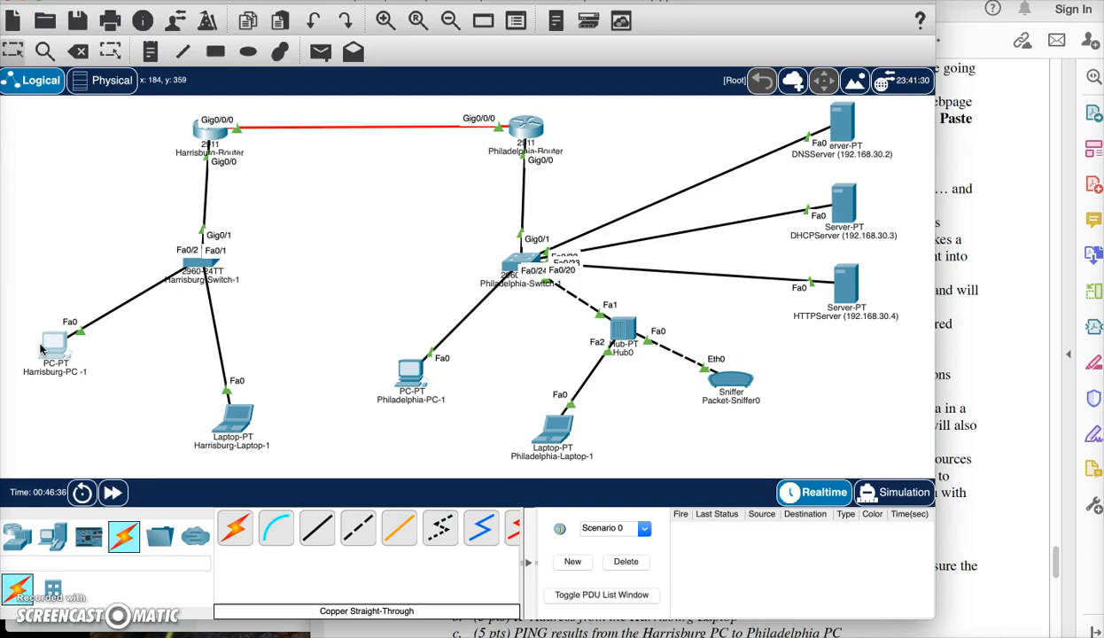
- Highlight "Layer 3 - Network Layer" in the PDF review, and examine the IP configuration of Harrisburg-PC -1
click(964, 319)
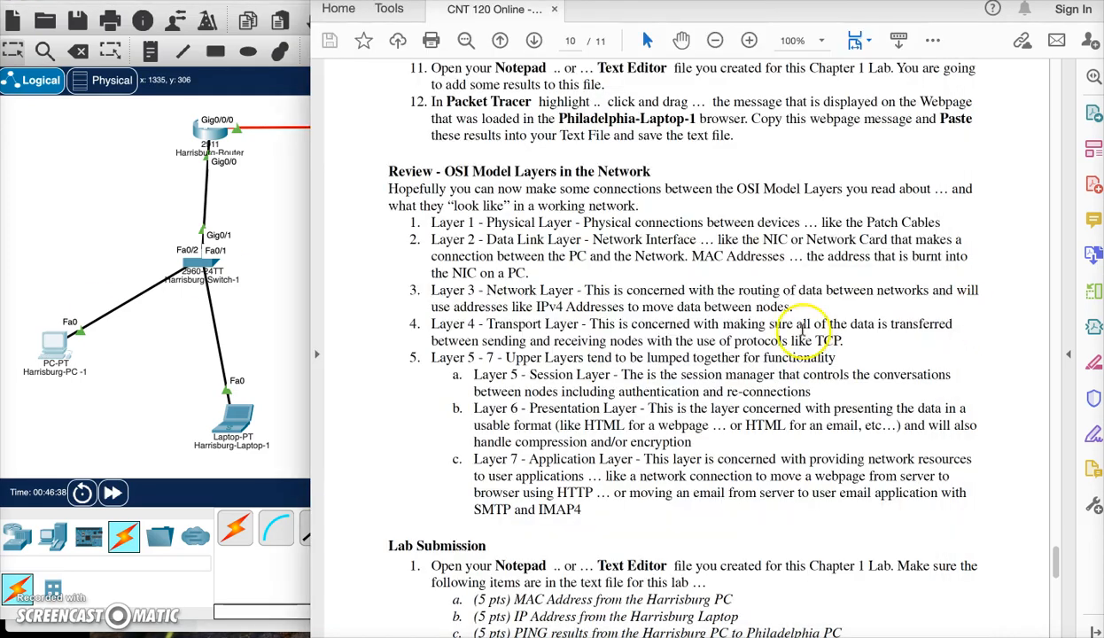
scroll(803, 332, down, 1)
drag(431, 264, 580, 266)
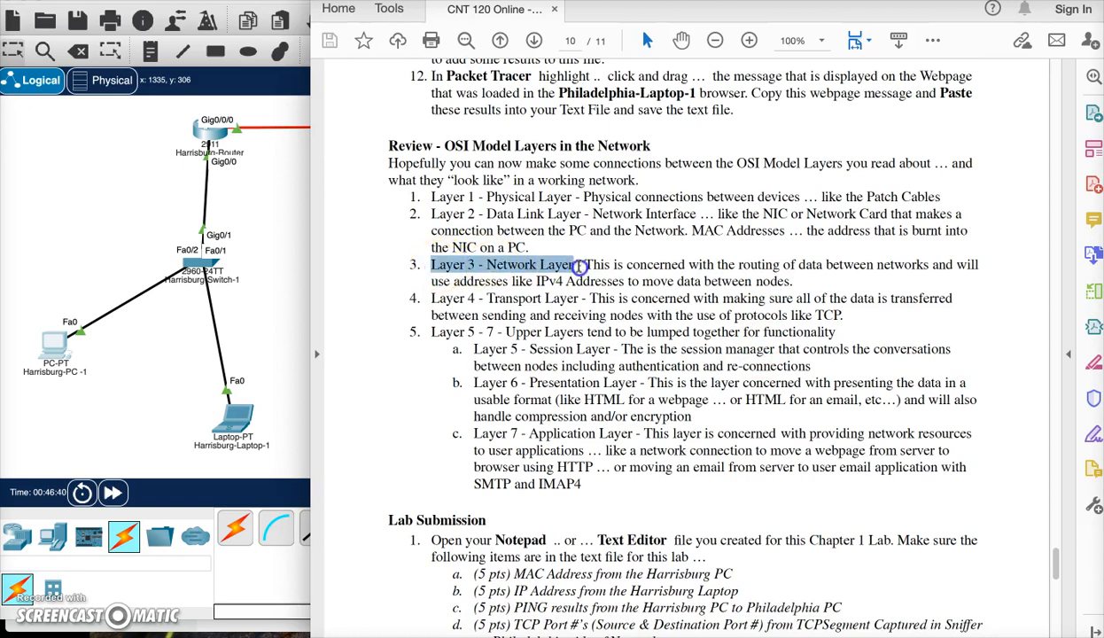
click(214, 226)
click(90, 317)
click(55, 343)
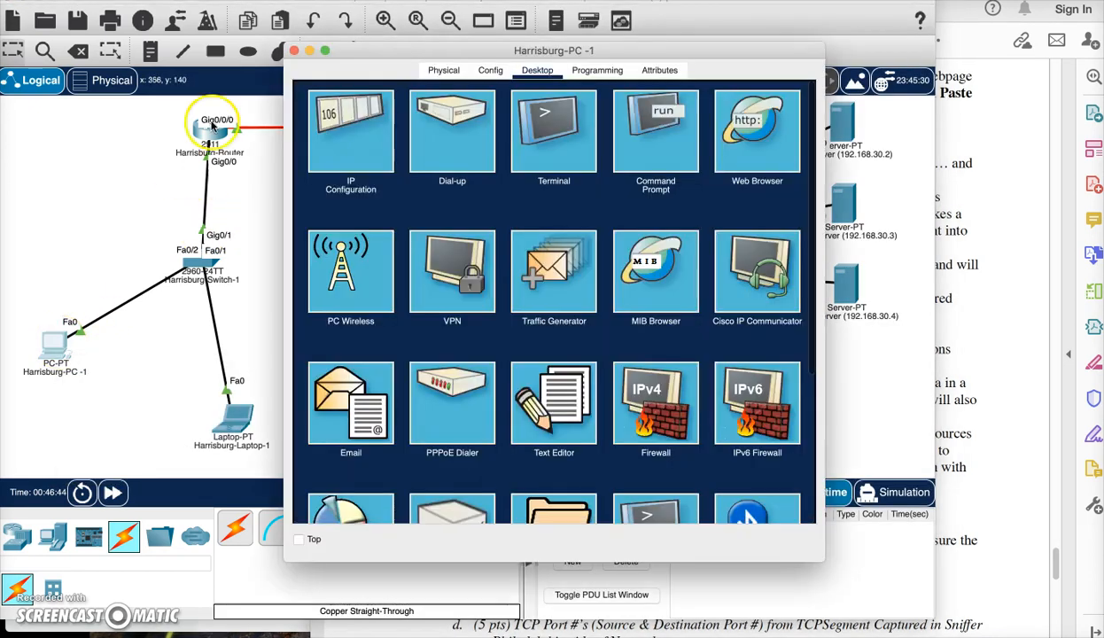
click(354, 126)
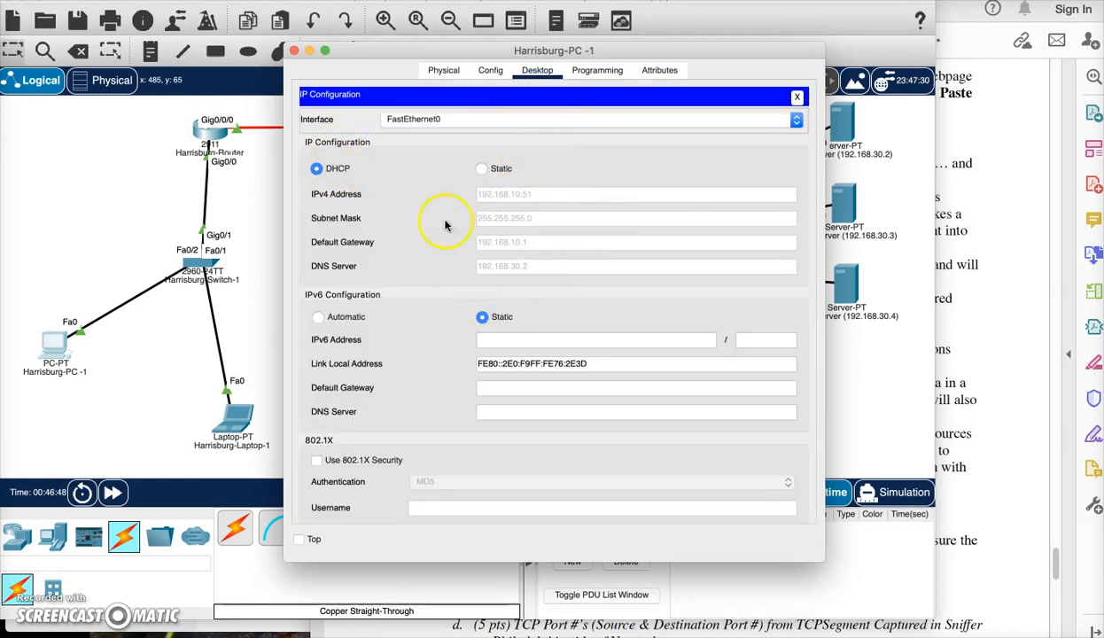
click(294, 51)
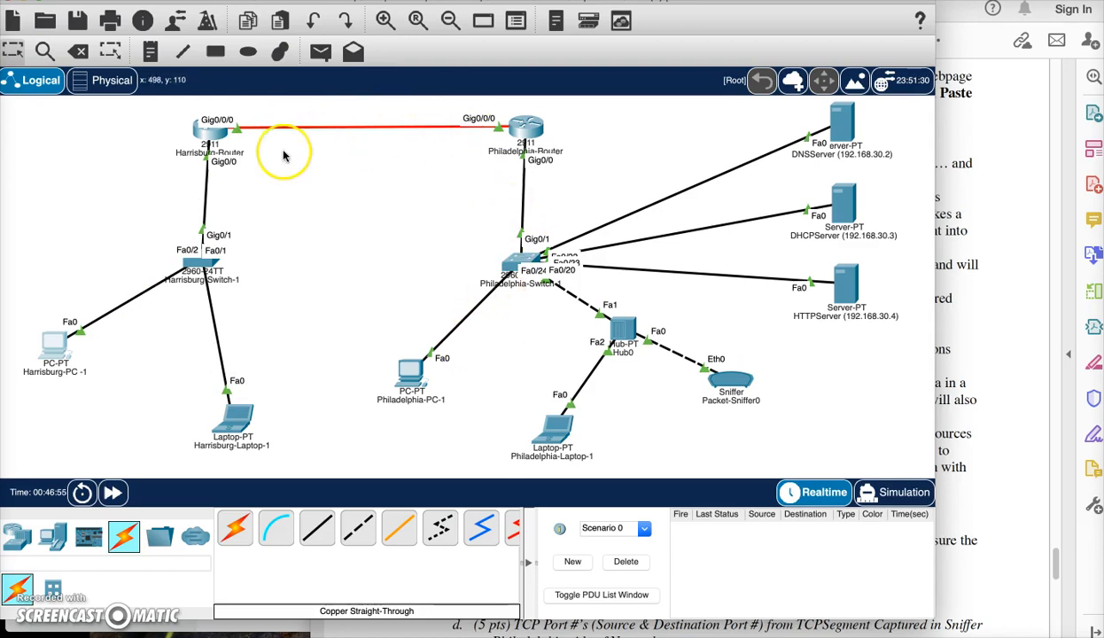
- Read the Layer 4 review item, and examine the source and destination ports of the second TCP message in Packet-Sniffer0
click(965, 289)
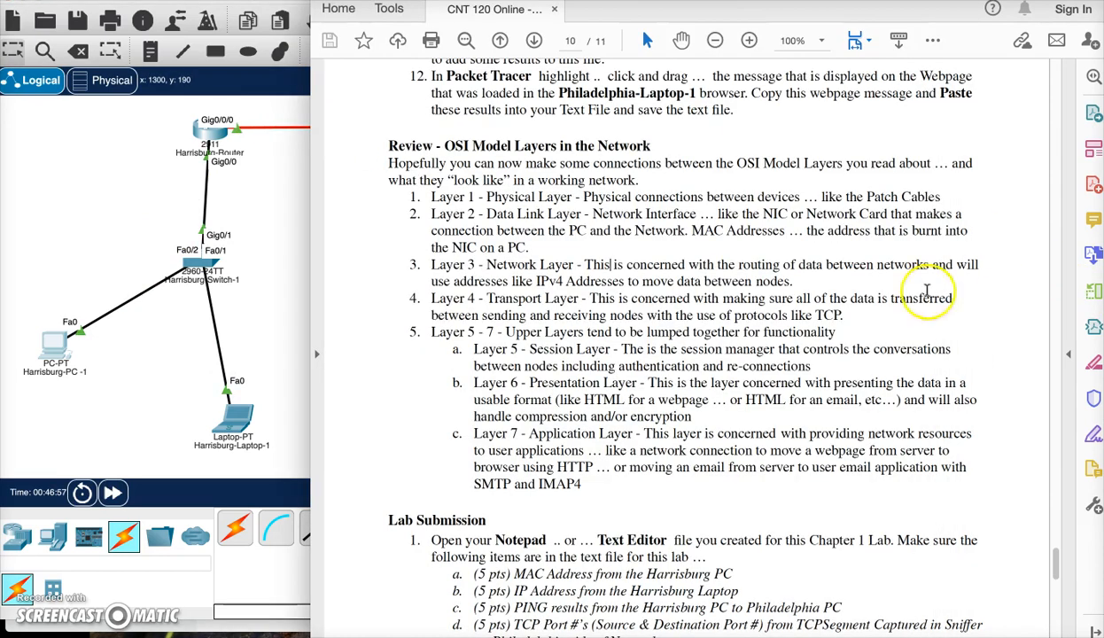
scroll(713, 323, down, 1)
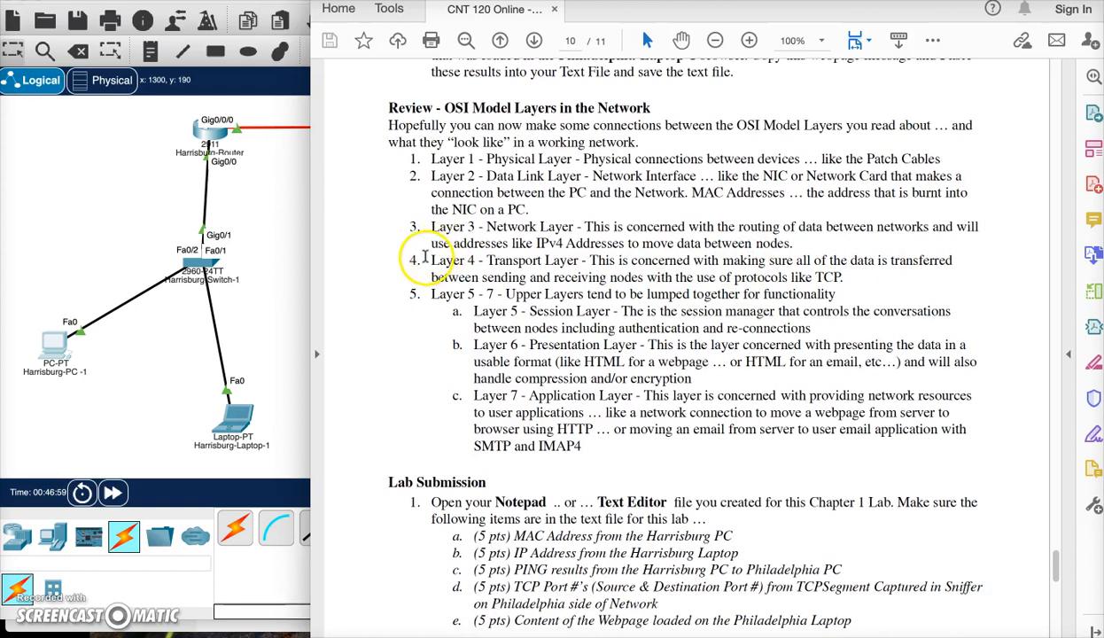
click(259, 320)
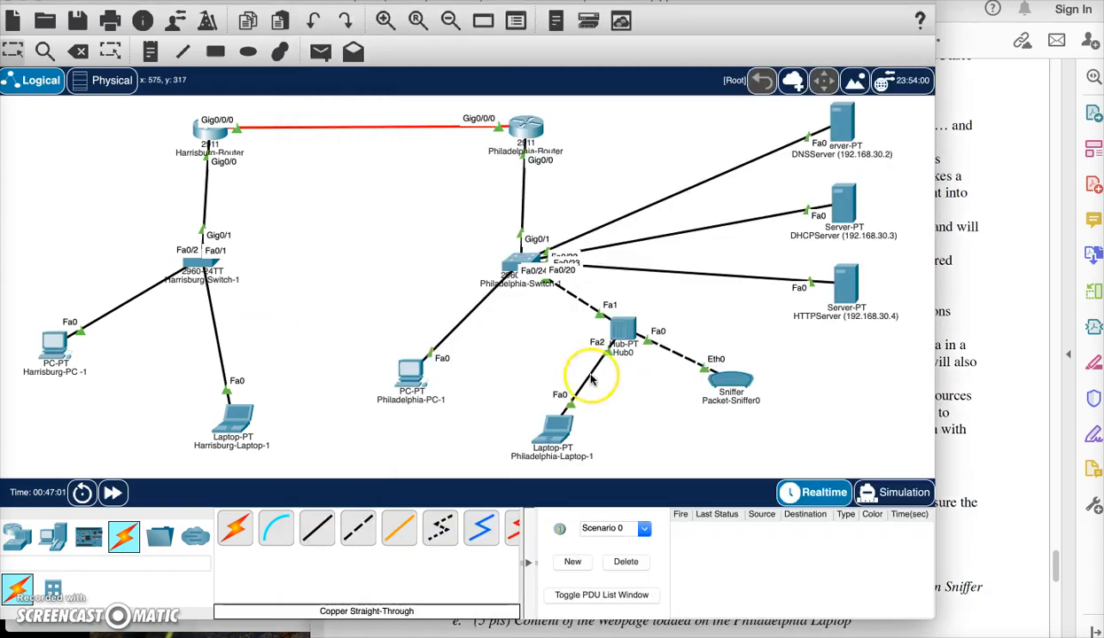
click(549, 428)
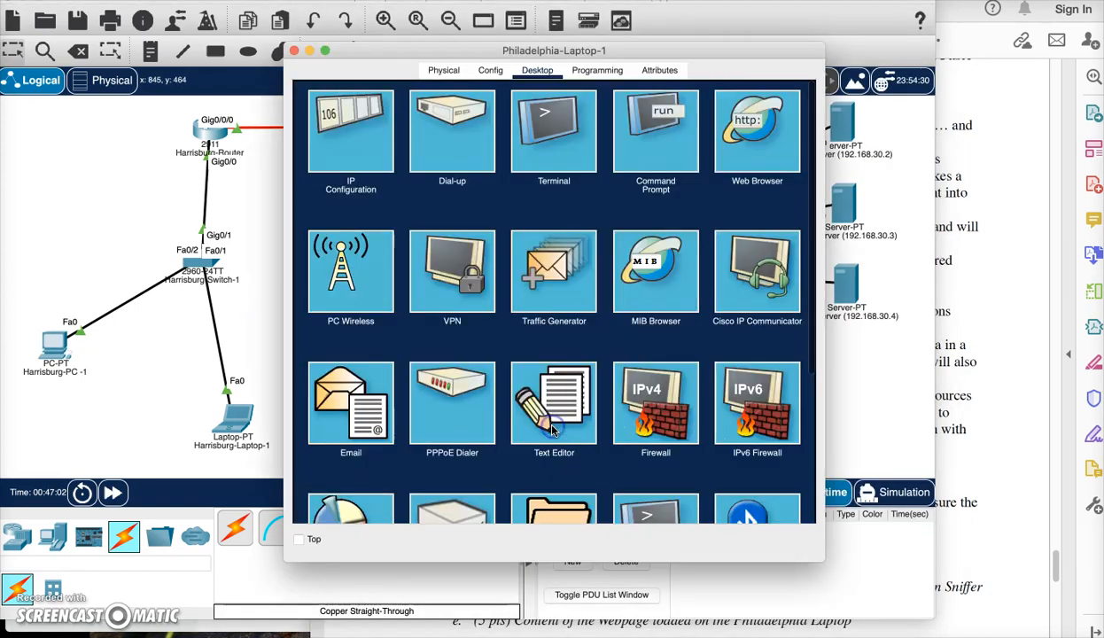
click(293, 50)
click(725, 374)
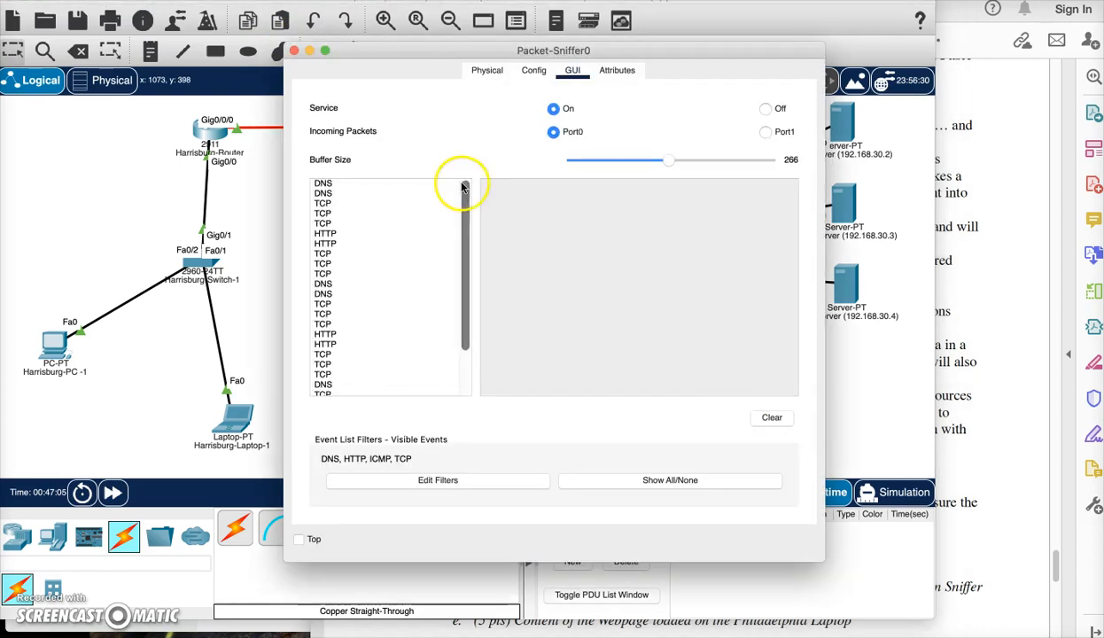
click(330, 213)
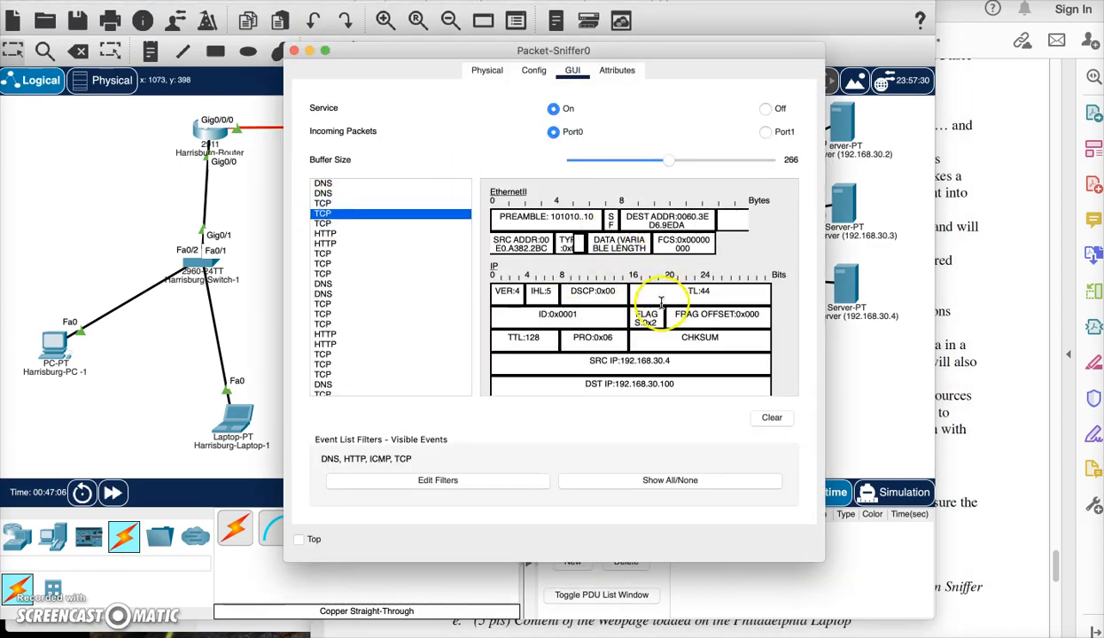
scroll(661, 301, down, 5)
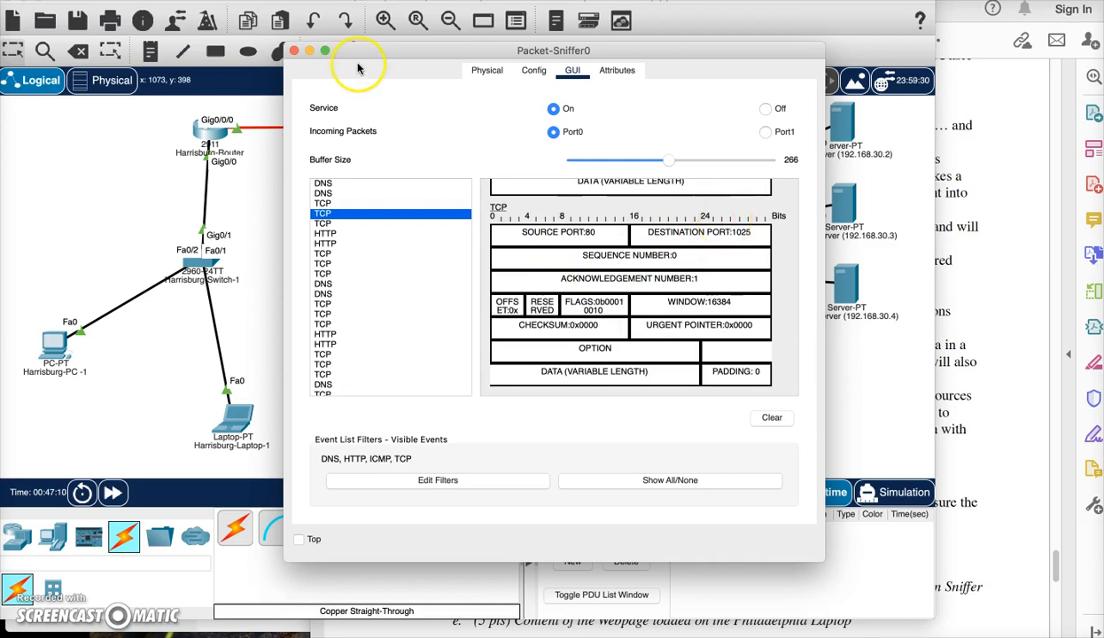
click(293, 50)
- Return to the lab PDF and highlight the Layer 5, 6 and 7 descriptions in the review section
click(1002, 399)
scroll(1001, 399, down, 2)
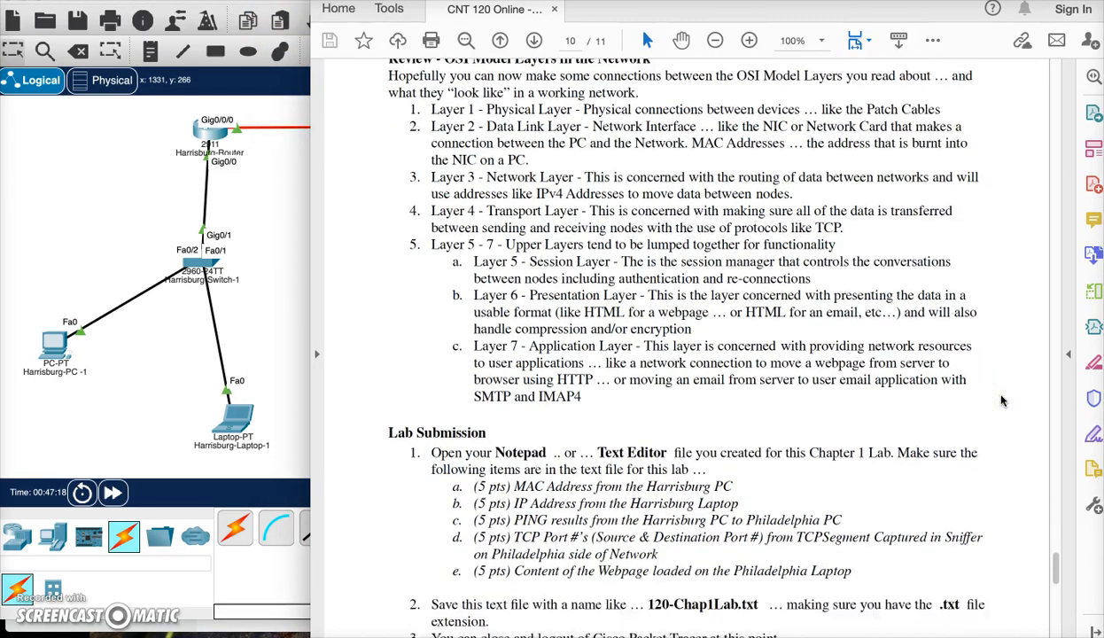
mouse_move(474, 244)
mouse_down()
mouse_move(608, 365)
mouse_move(611, 400)
mouse_move(582, 379)
mouse_up()
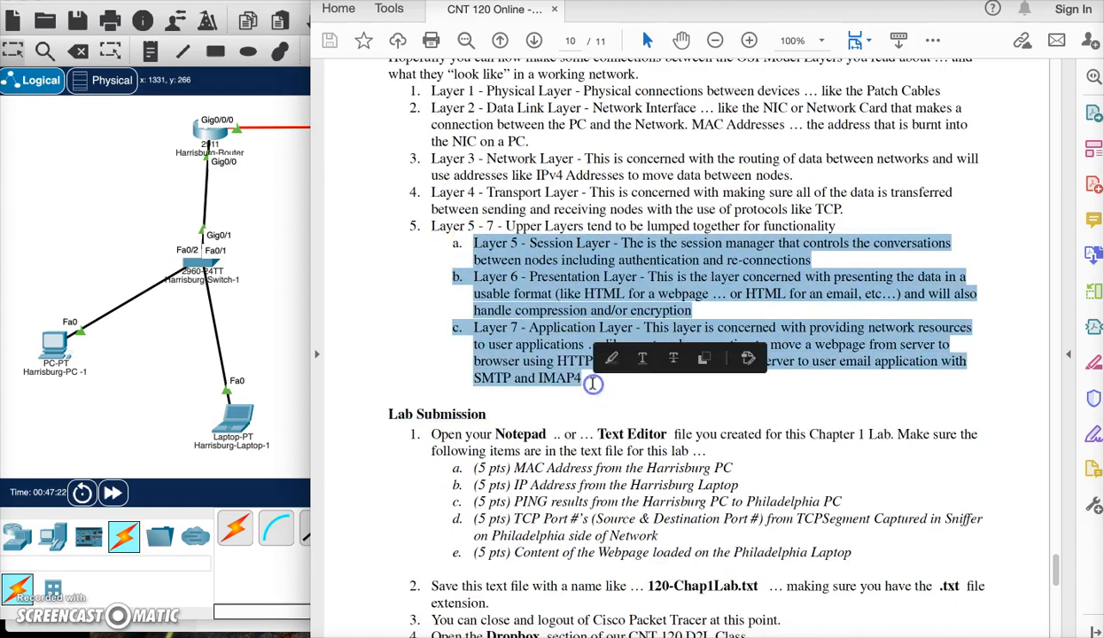
click(530, 381)
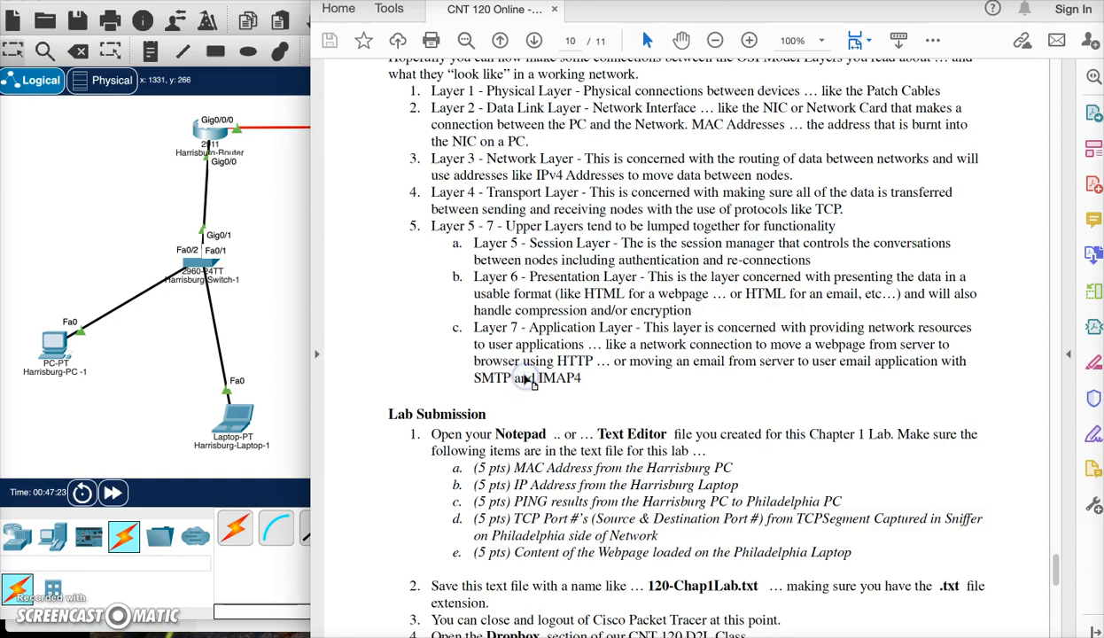
- Examine the second captured web request in Packet-Sniffer0 down to its HTTP Request data, enlarging the window, and close the sniffer
click(248, 328)
click(732, 383)
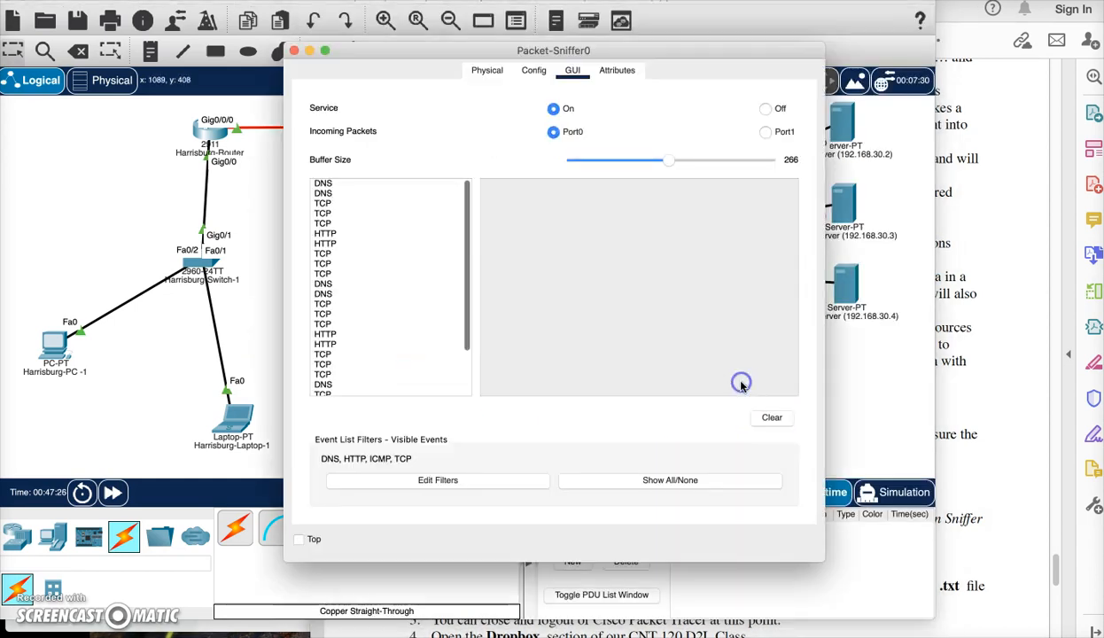
click(328, 334)
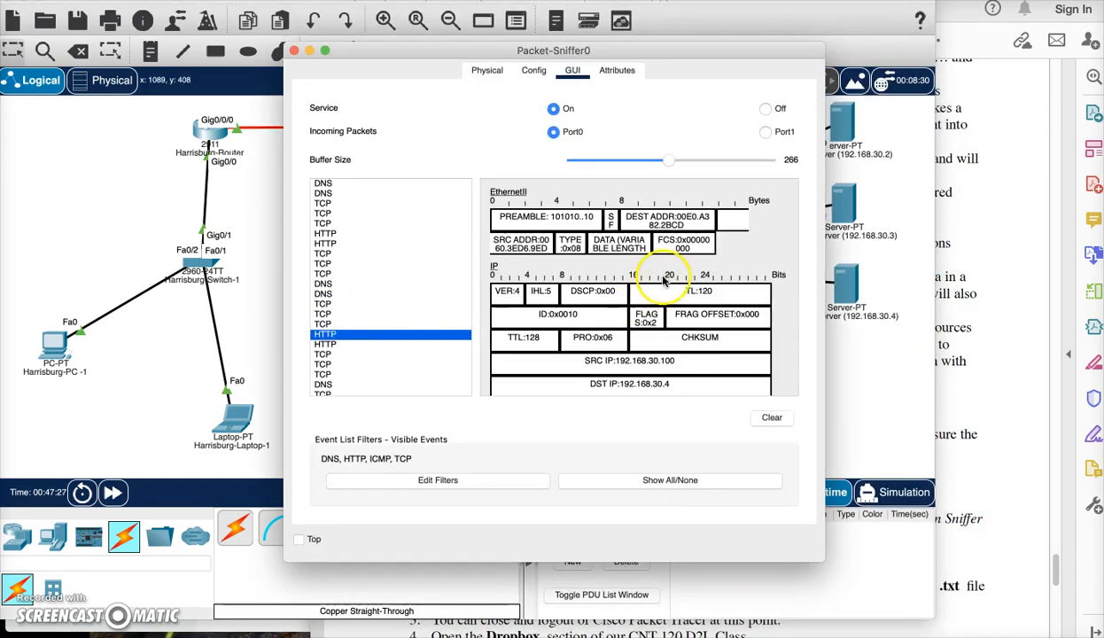
drag(822, 560, 1014, 597)
scroll(735, 221, down, 3)
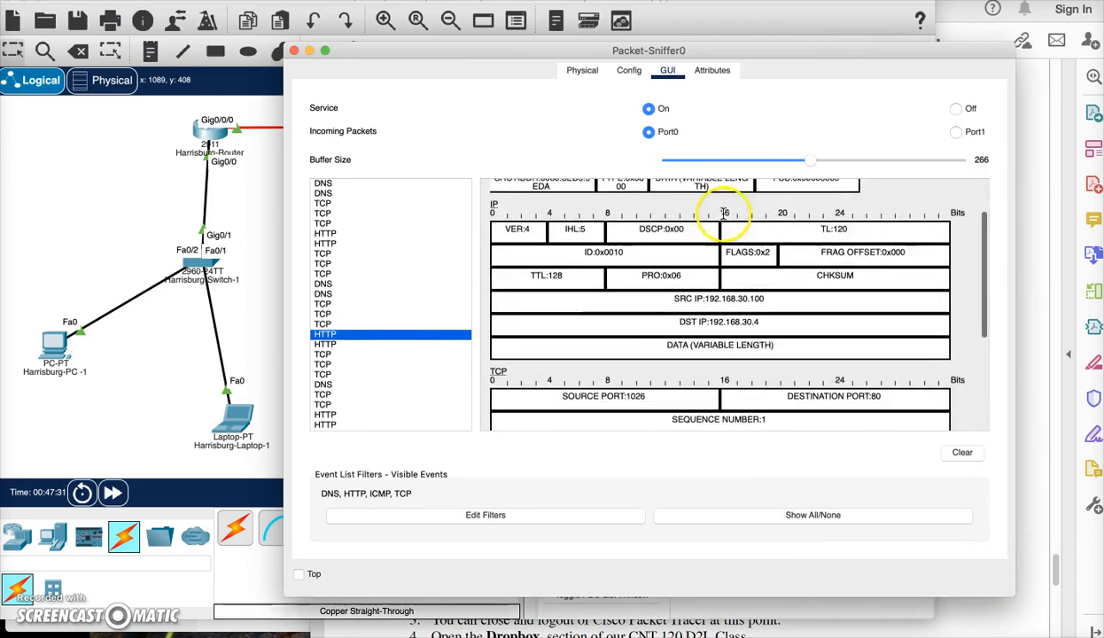
scroll(645, 229, down, 3)
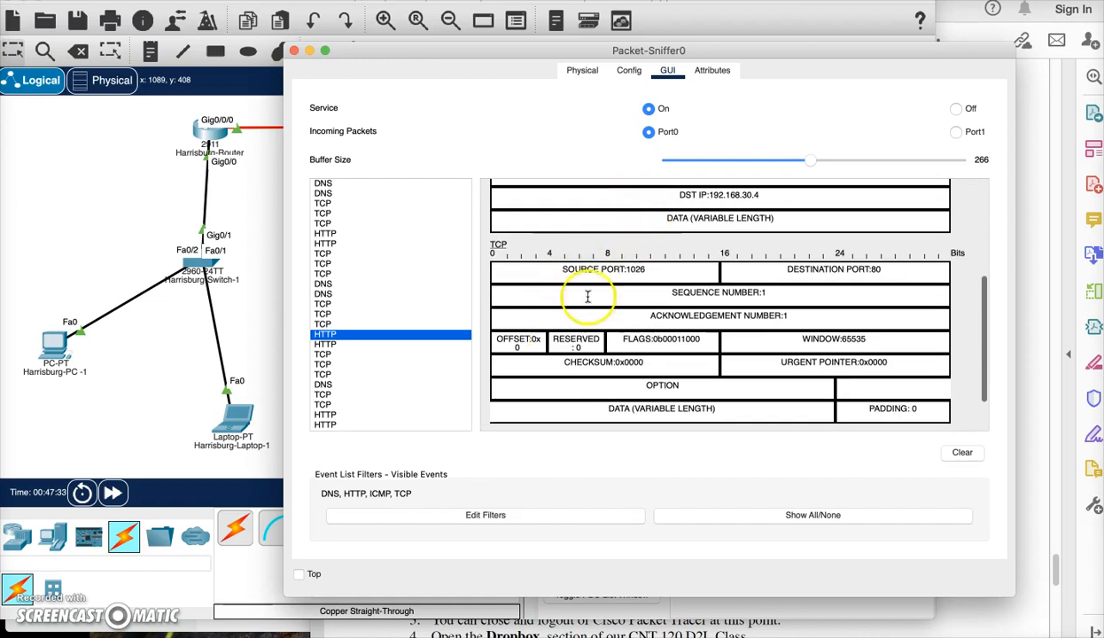
scroll(602, 339, down, 2)
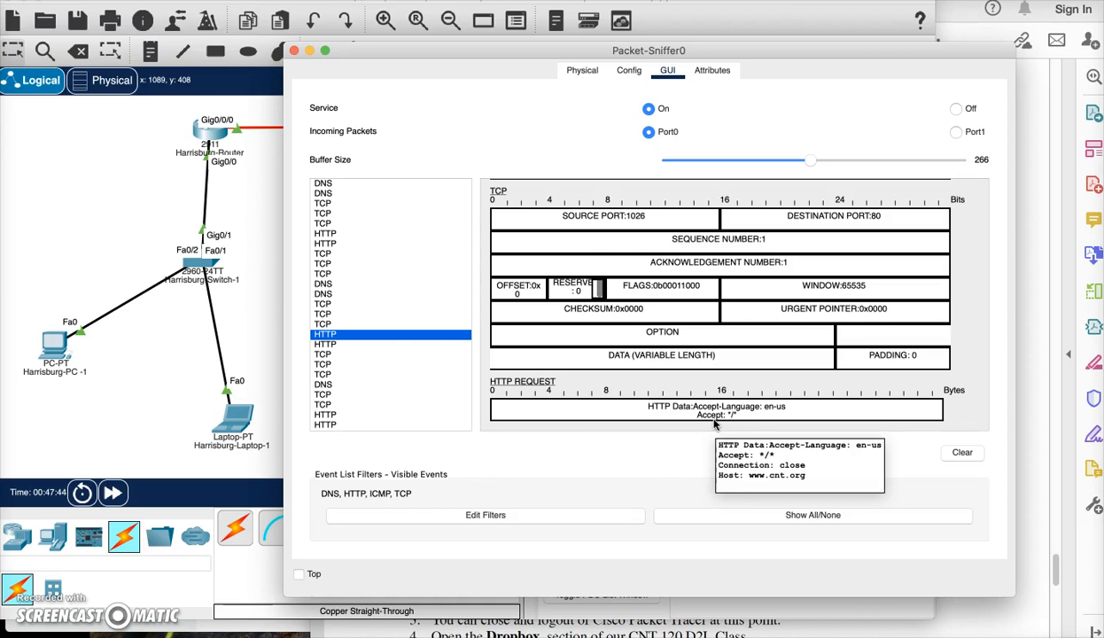
click(295, 51)
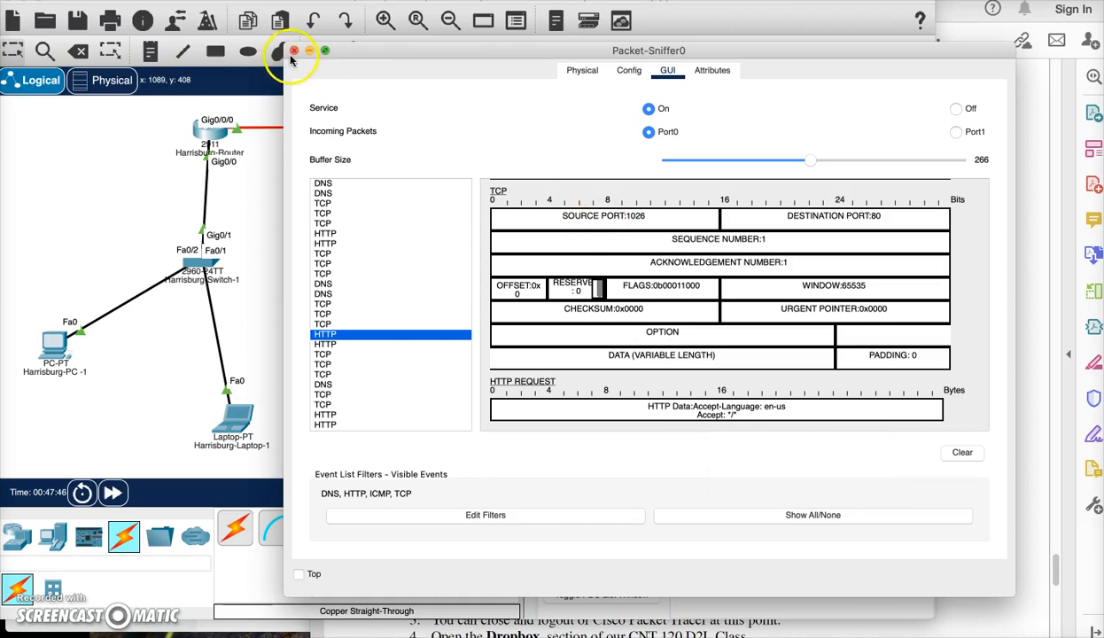
- Return to the lab PDF and highlight the five required text file items in the Lab Submission section
click(963, 285)
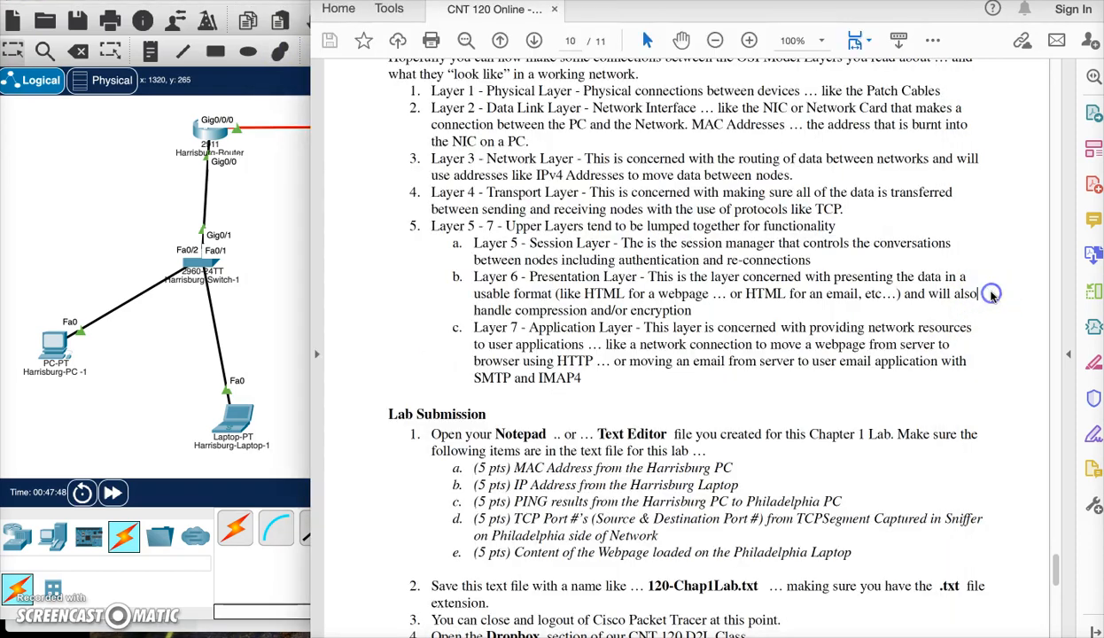
scroll(846, 347, down, 5)
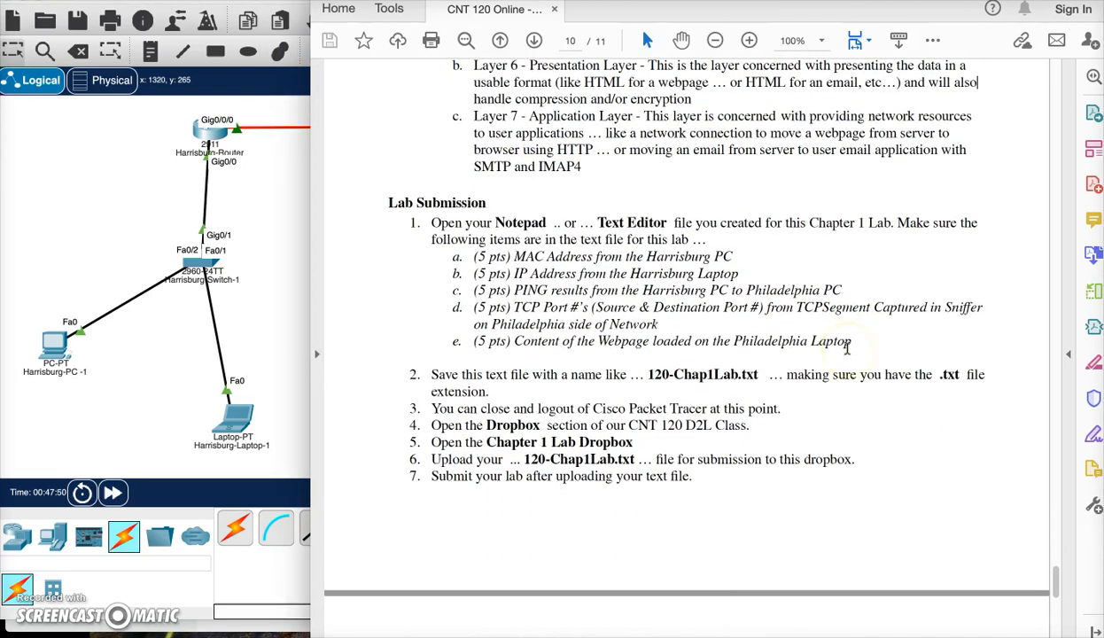
drag(475, 256, 815, 346)
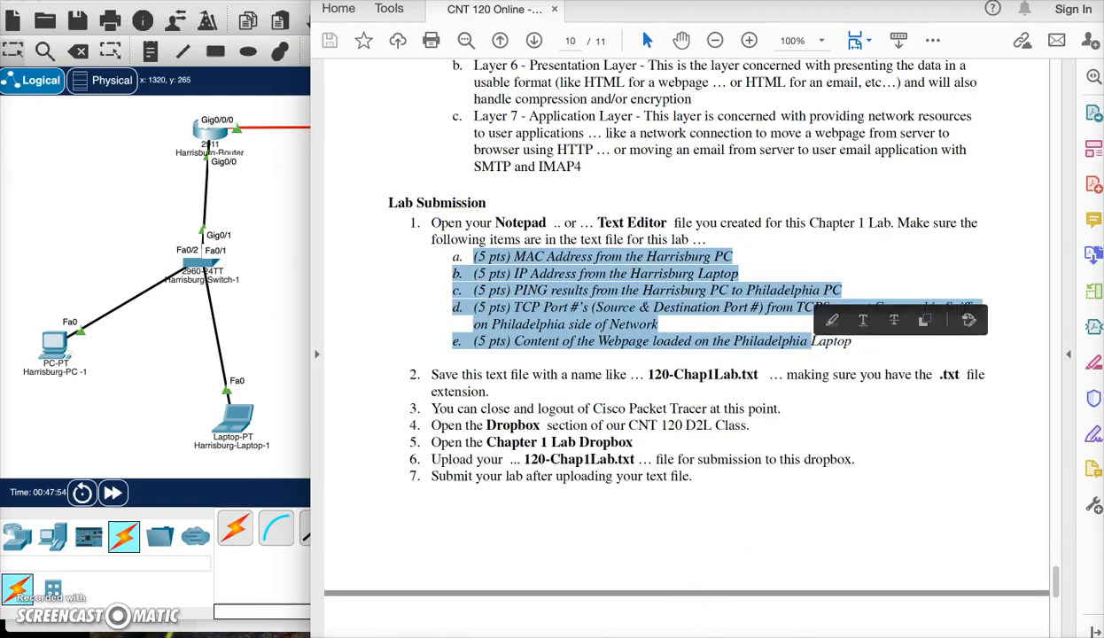
- Bring up CNT120-Chap1-Lab.rtf beside the PDF, and check the Harrisburg PC's physical address and the Harrisburg Laptop's IPv4 address
mouse_move(474, 624)
click(390, 623)
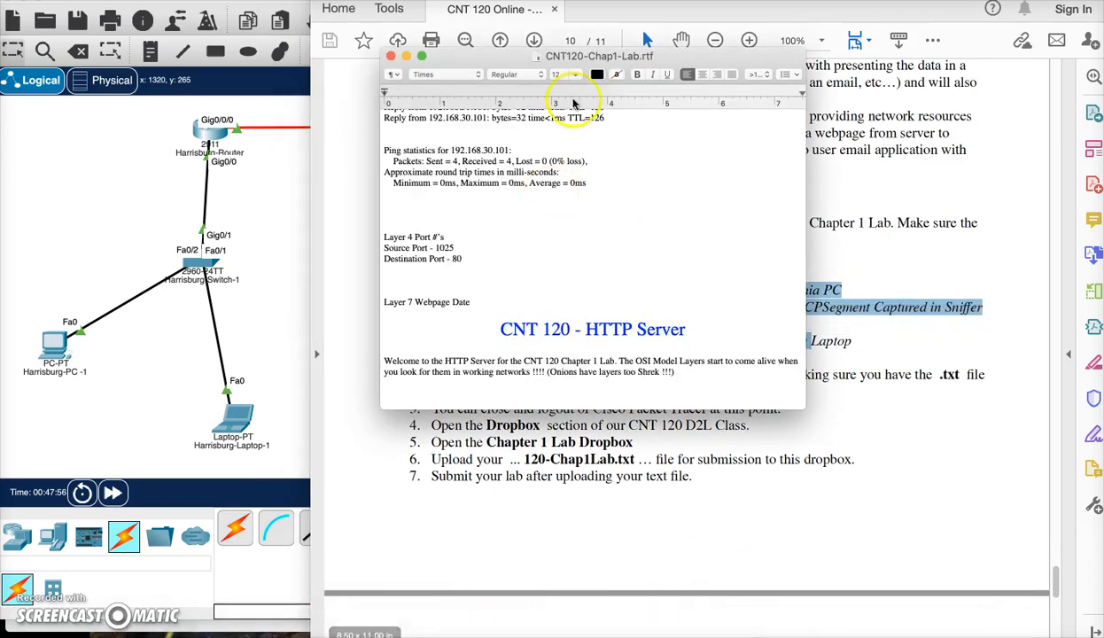
drag(636, 58, 267, 109)
scroll(275, 257, up, 8)
scroll(275, 257, up, 3)
drag(84, 209, 86, 265)
scroll(111, 331, down, 3)
scroll(111, 331, down, 1)
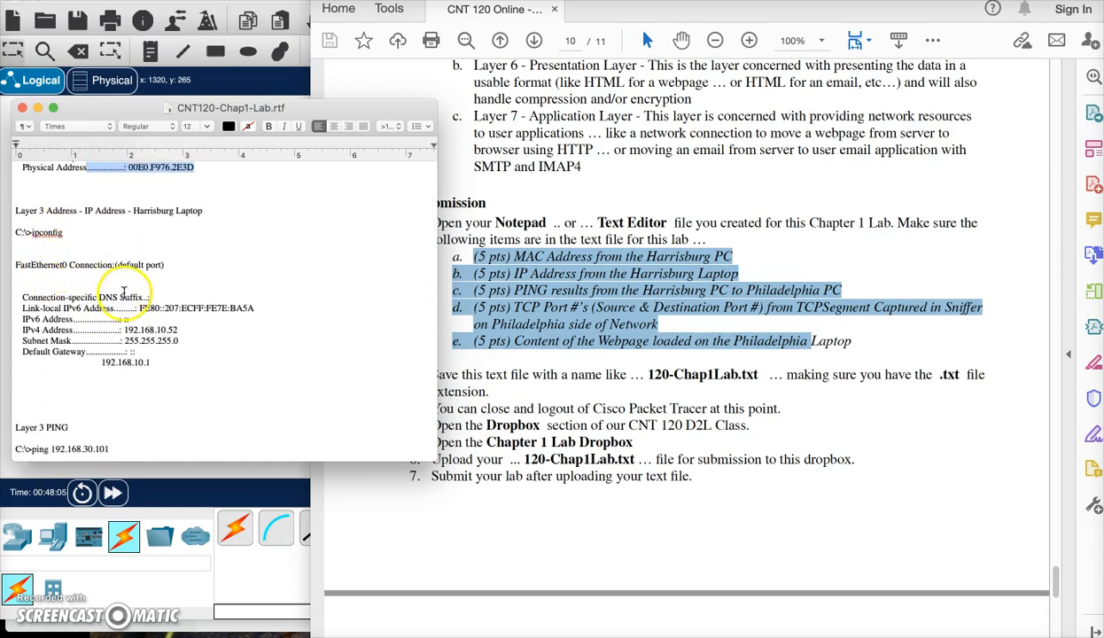
drag(113, 329, 207, 326)
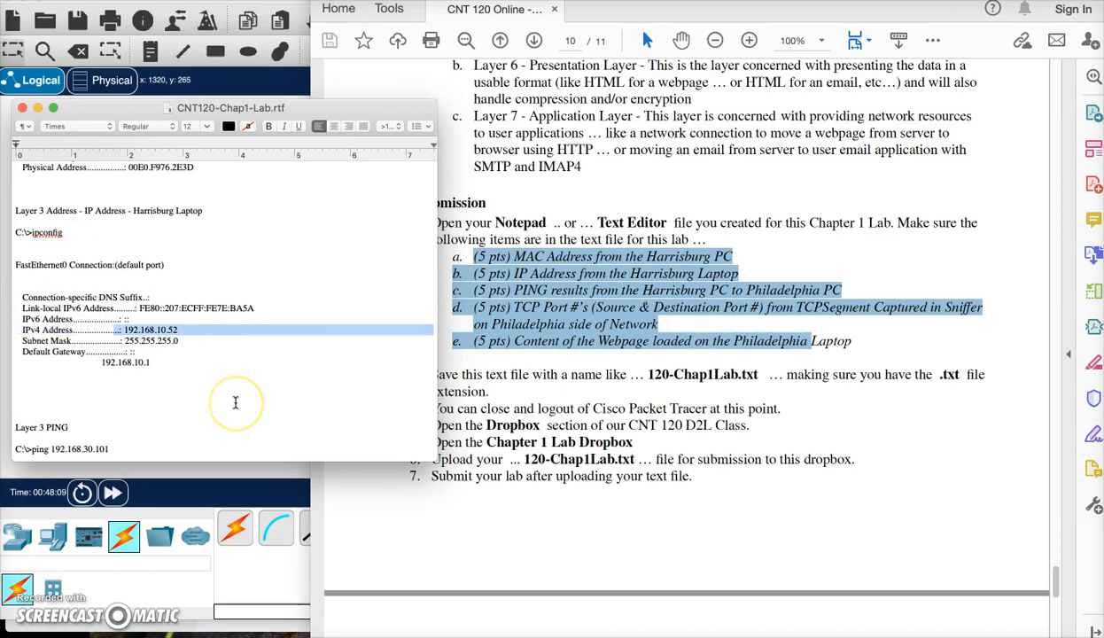
- Check the Layer 3 ping results, the Layer 4 port numbers and the Layer 7 webpage text in the lab file
scroll(236, 403, down, 10)
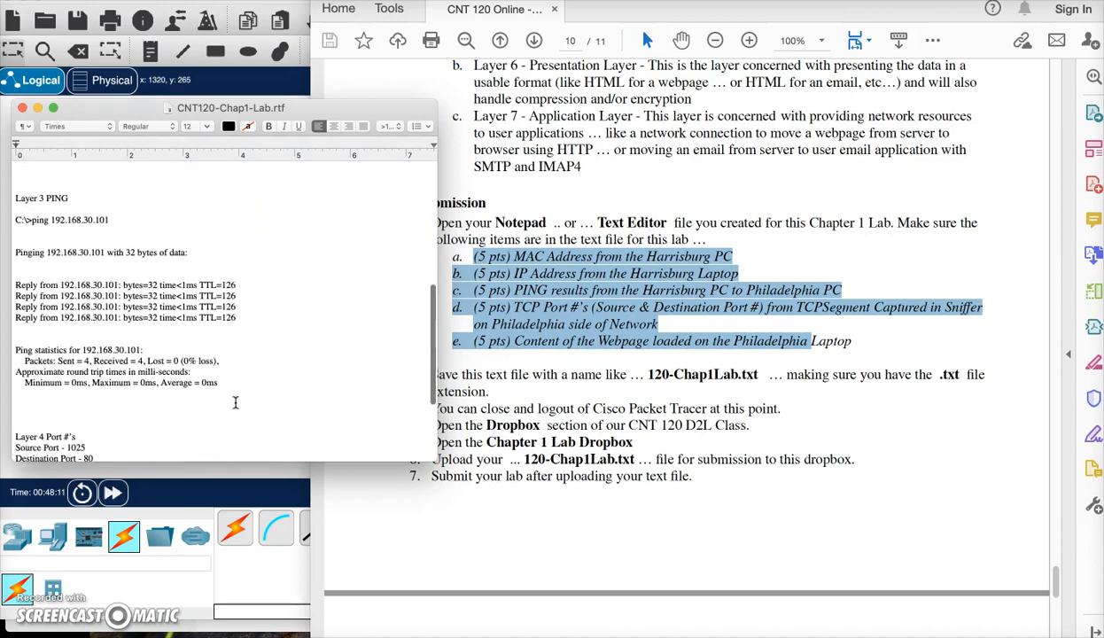
drag(31, 256, 265, 333)
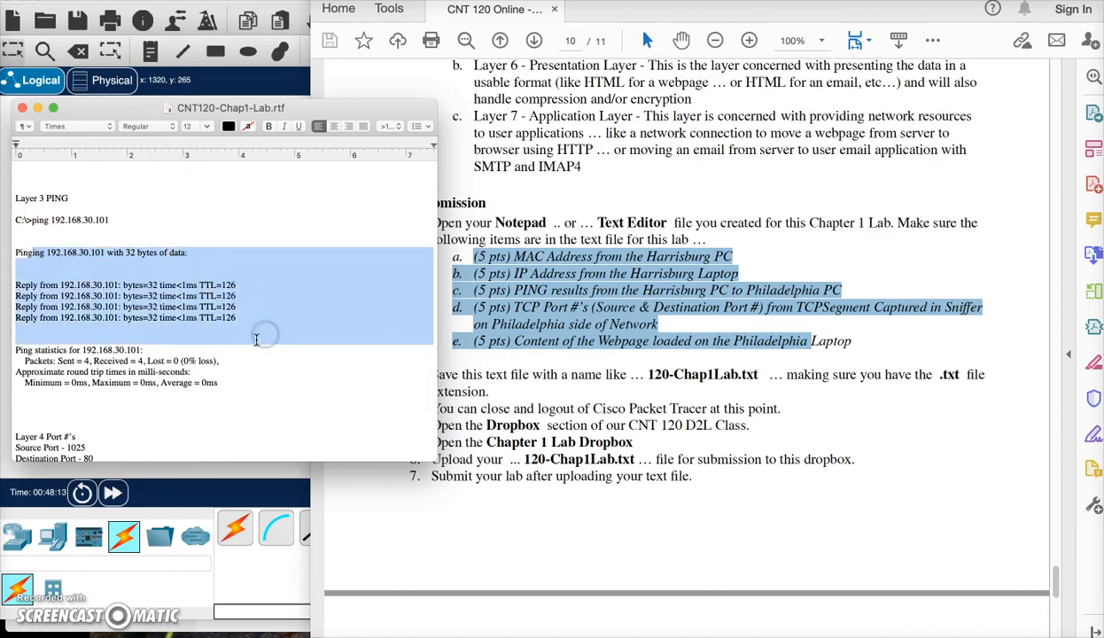
scroll(237, 357, down, 5)
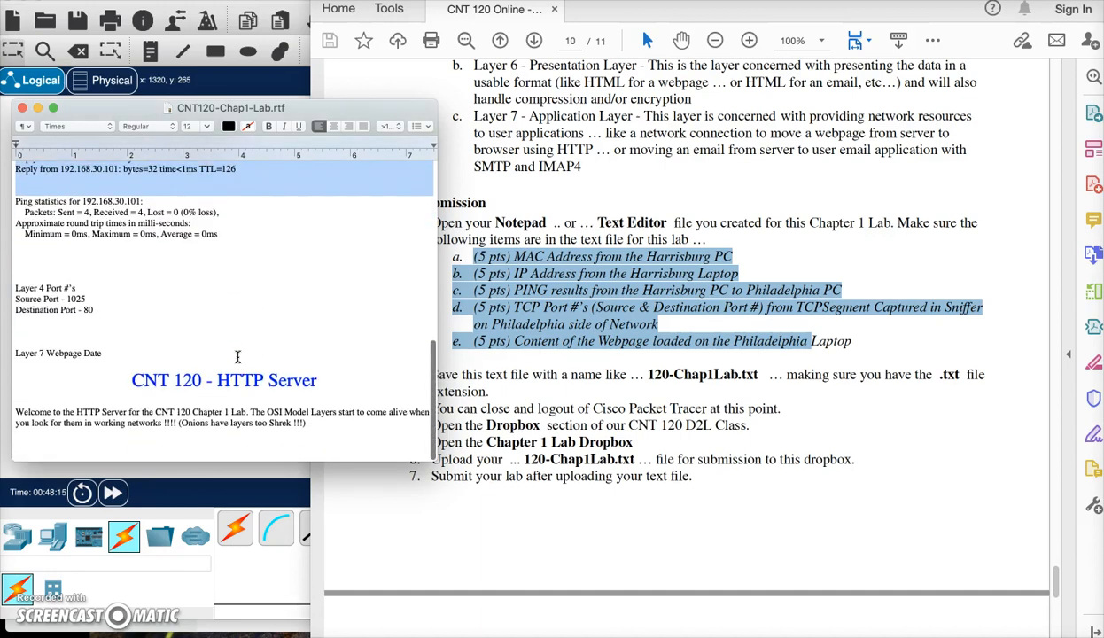
click(25, 289)
drag(25, 289, 121, 312)
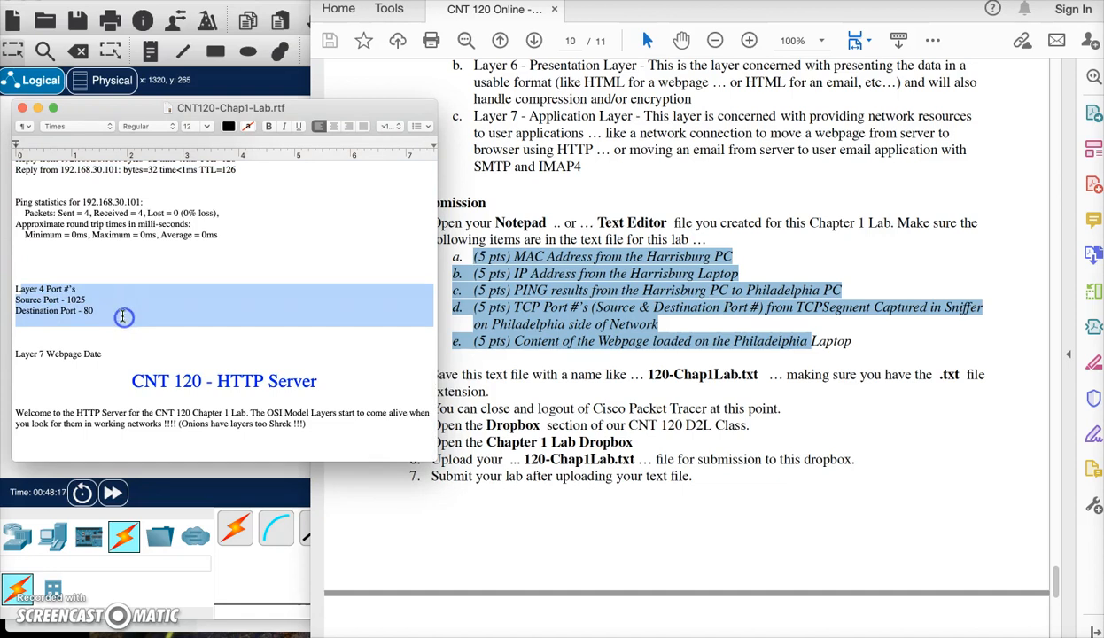
drag(16, 353, 317, 427)
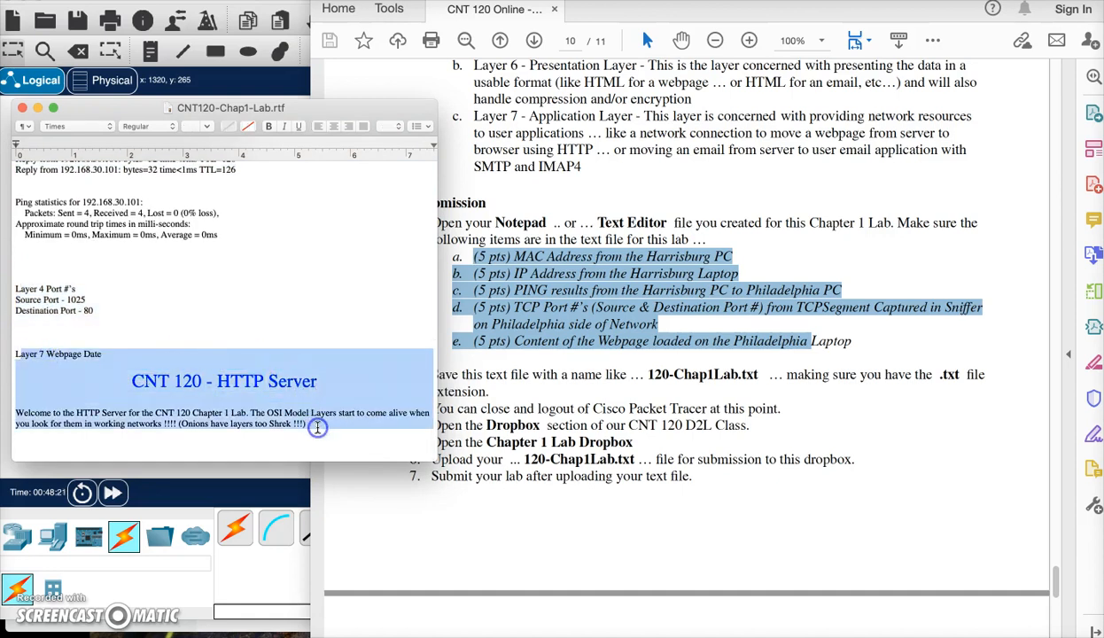
click(273, 272)
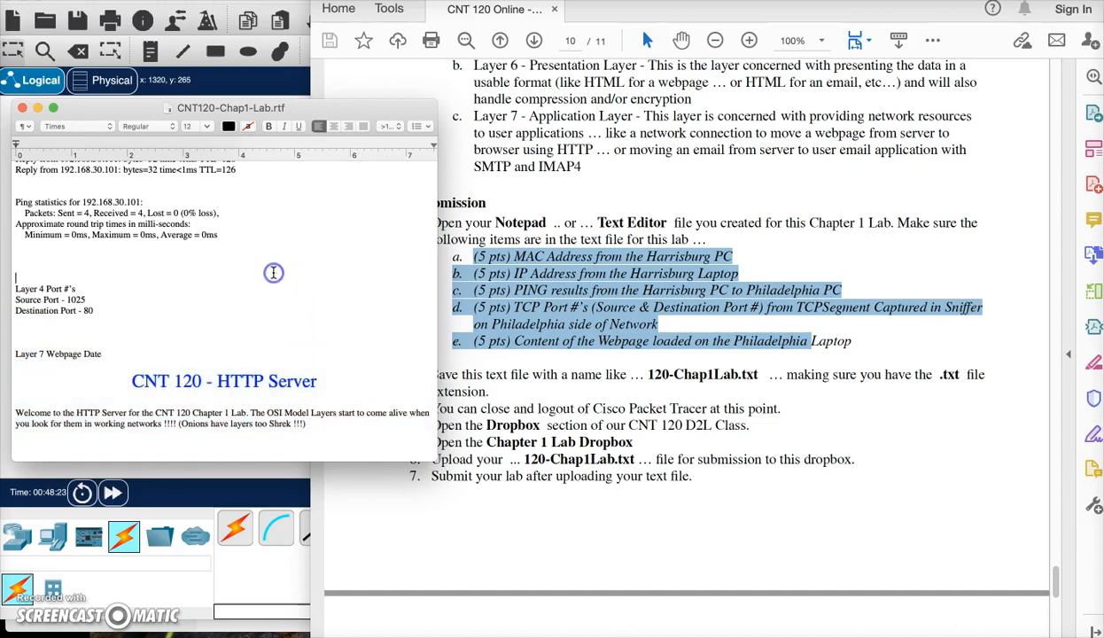
- Convert CNT120-Chap1-Lab to plain text and save it as a .txt file
click(290, 109)
click(320, 293)
click(179, 0)
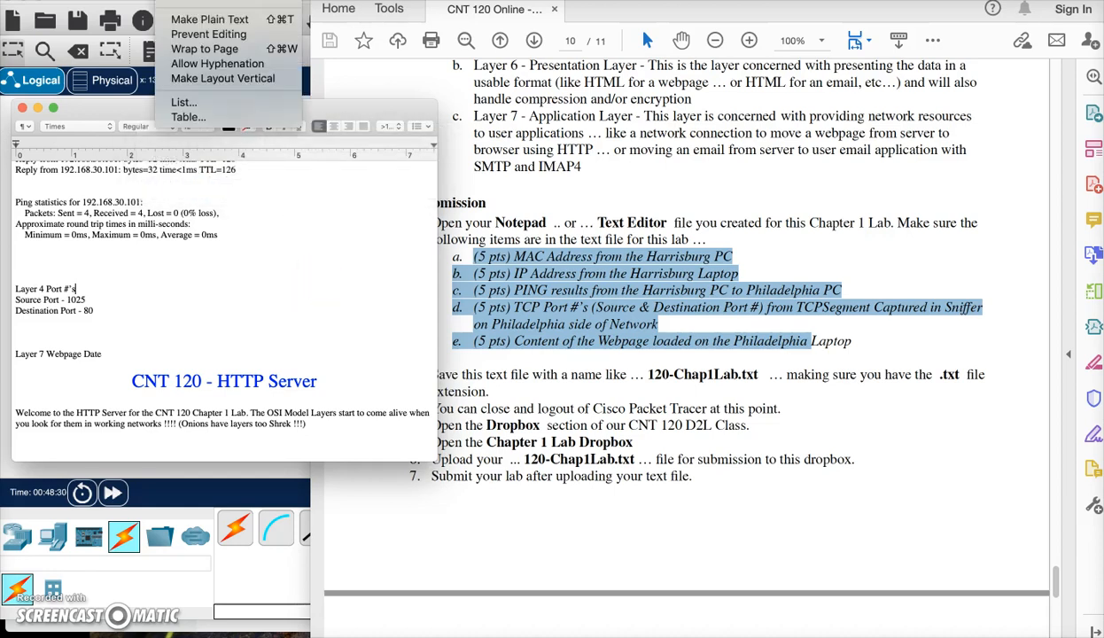
click(202, 20)
click(200, 20)
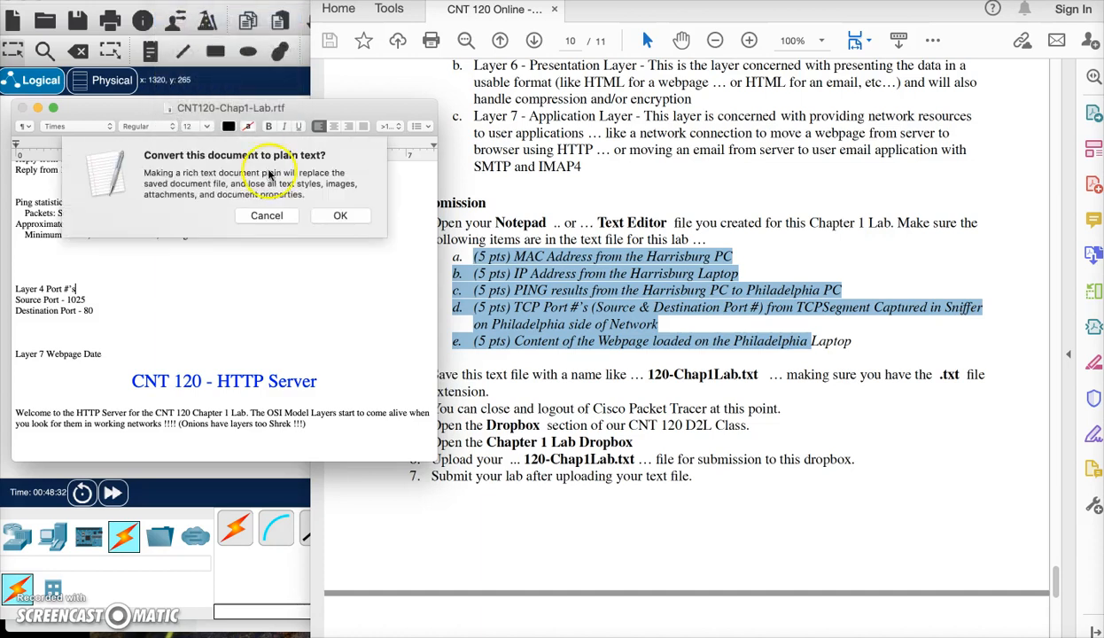
click(336, 215)
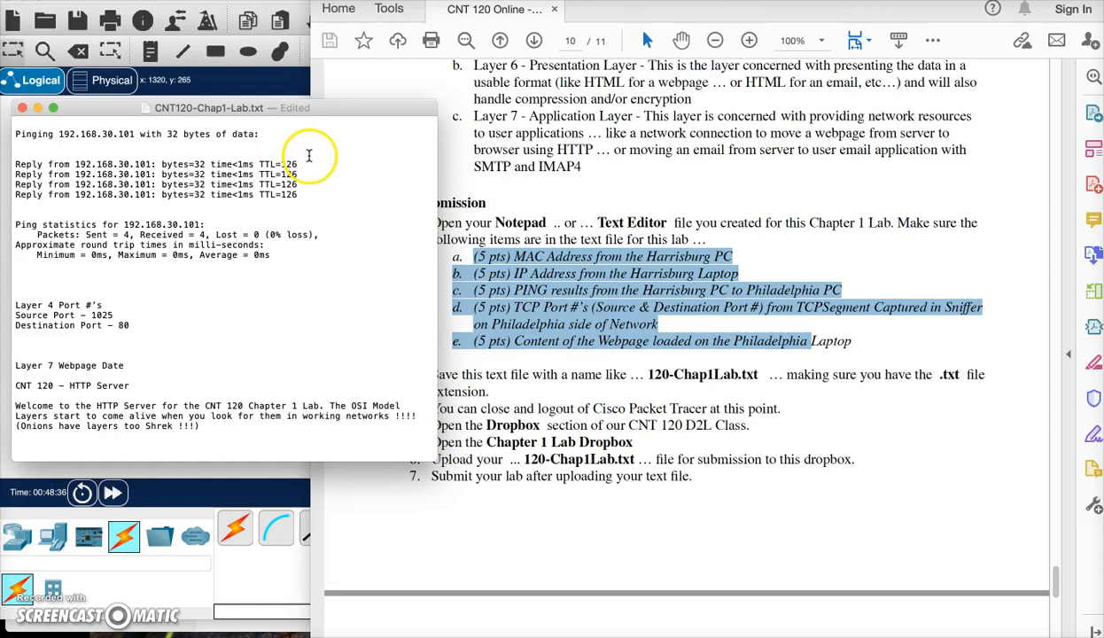
key(super+s)
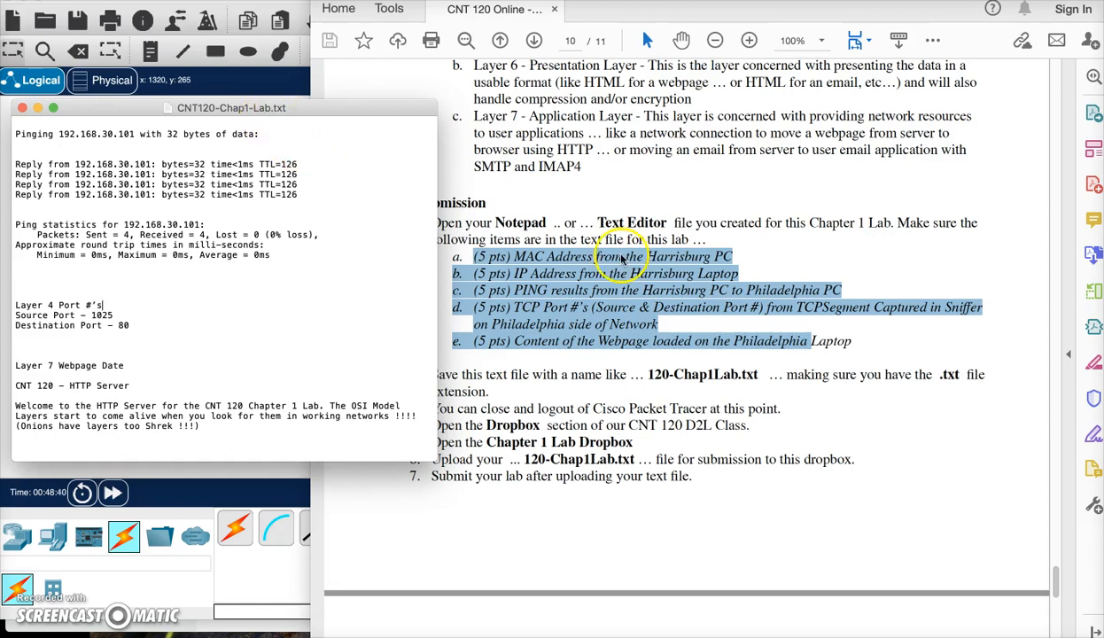
- Review the converted lab file against the PDF's .txt extension requirement, and quit the text editor
click(949, 379)
double_click(949, 374)
click(228, 274)
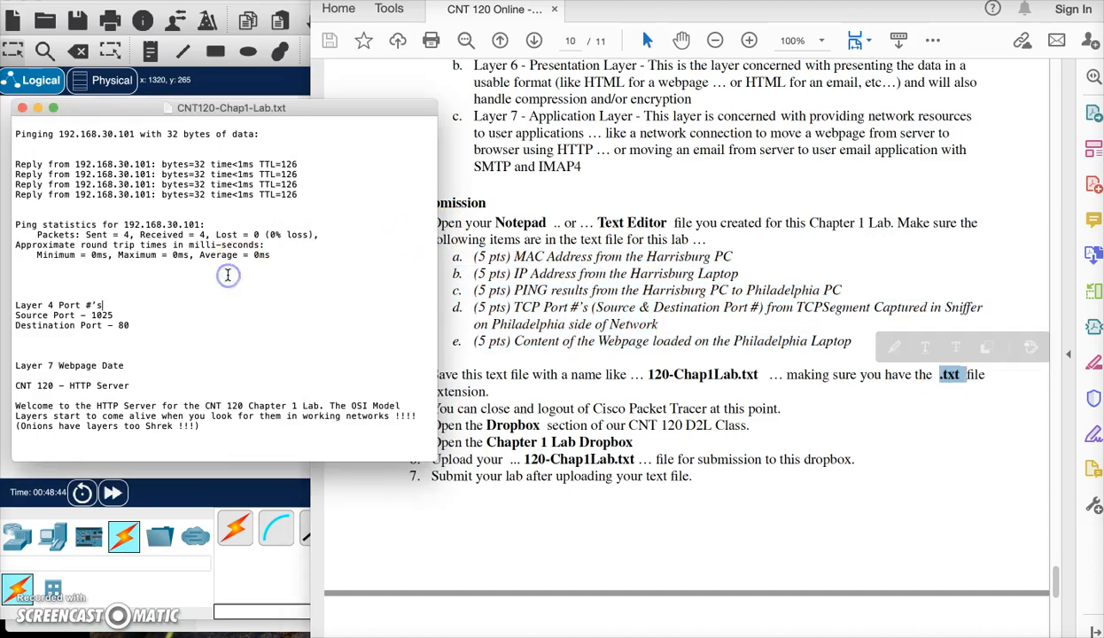
scroll(227, 275, up, 15)
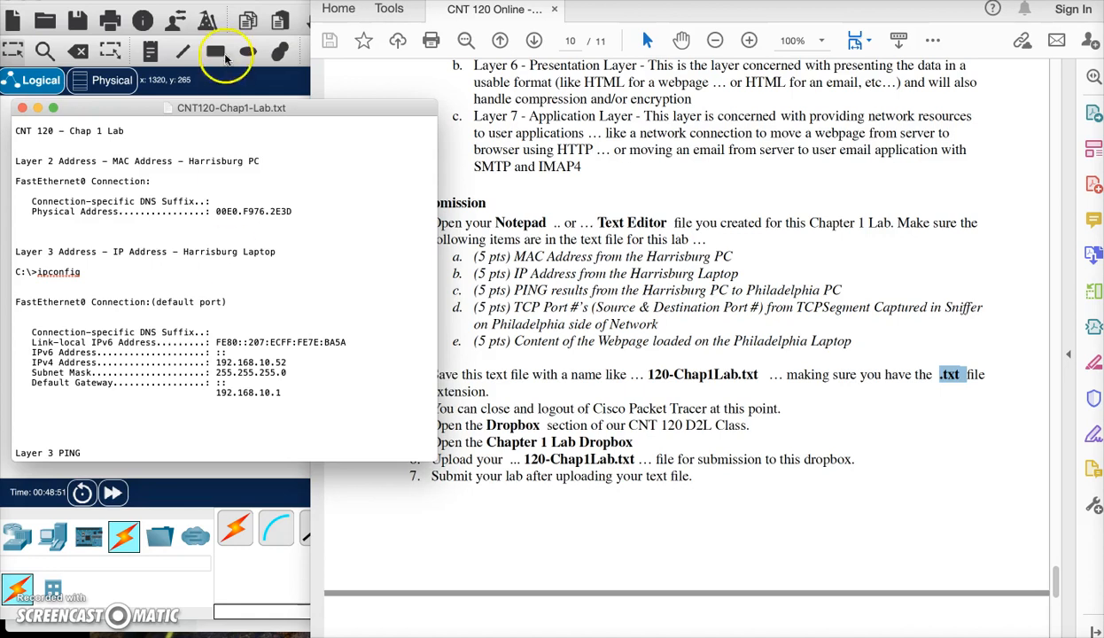
drag(353, 105, 450, 93)
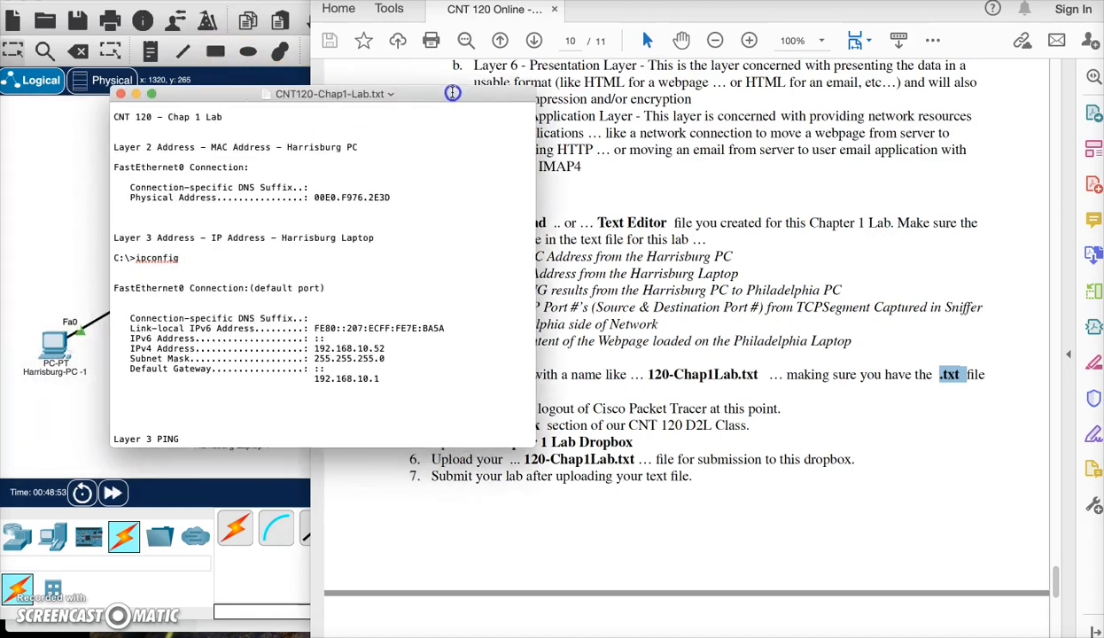
click(413, 203)
key(super+q)
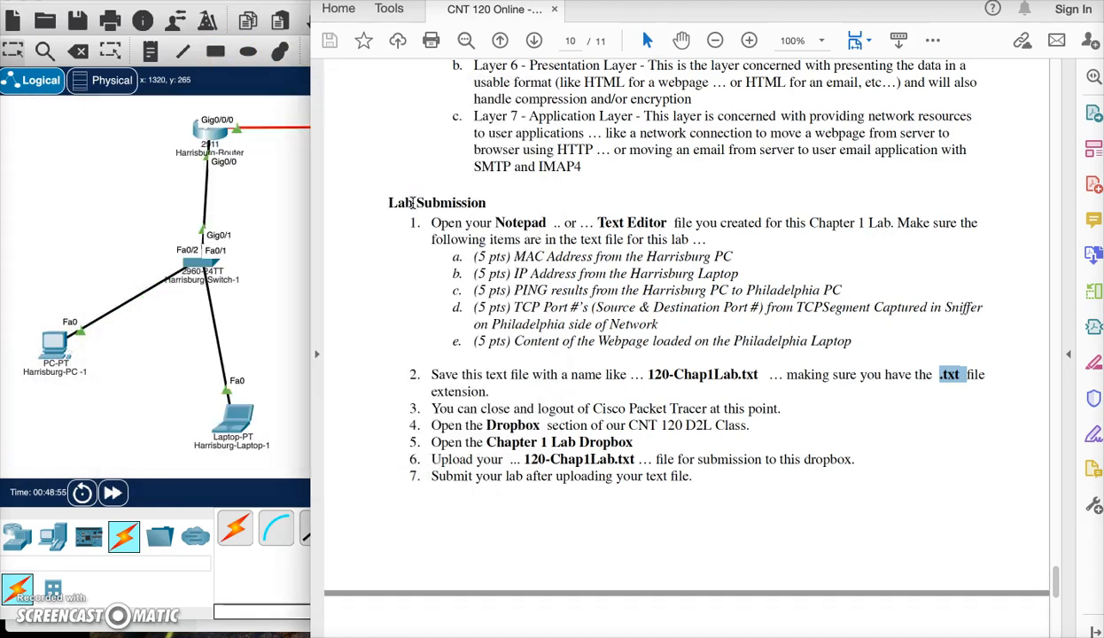
- Go through the PDF's submission reminder and close it, and quit Cisco Packet Tracer without saving the changes
scroll(627, 401, down, 10)
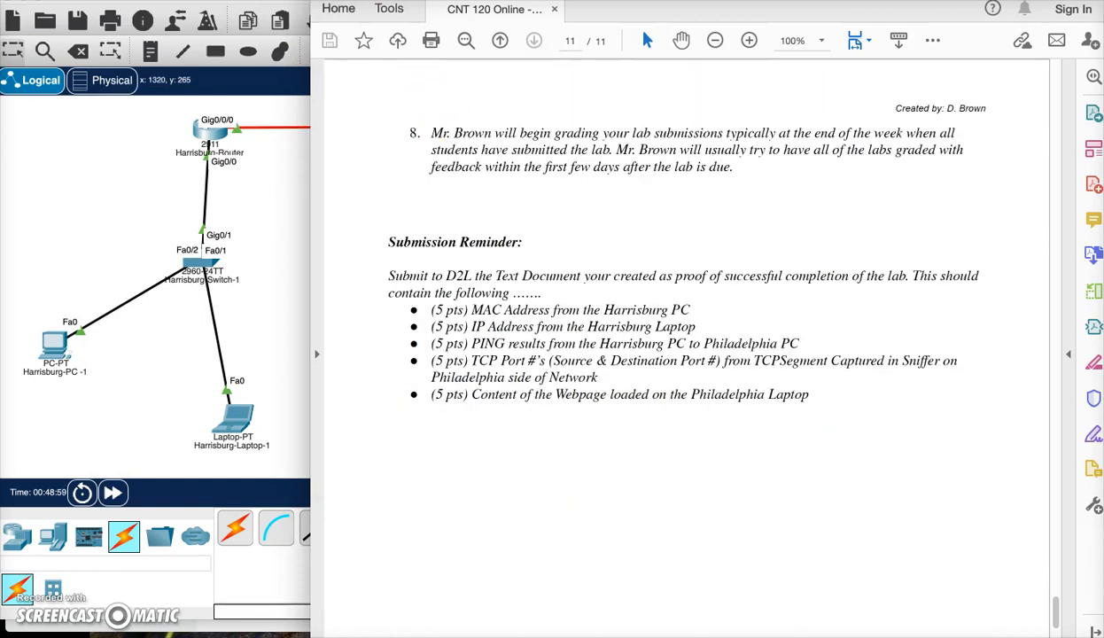
click(332, 0)
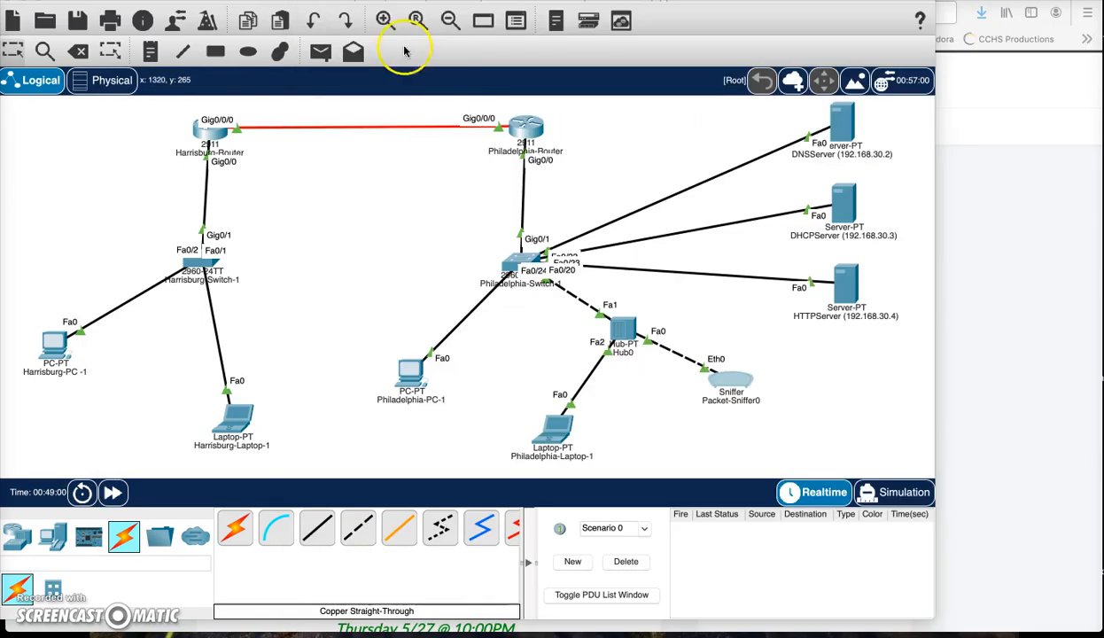
click(726, 36)
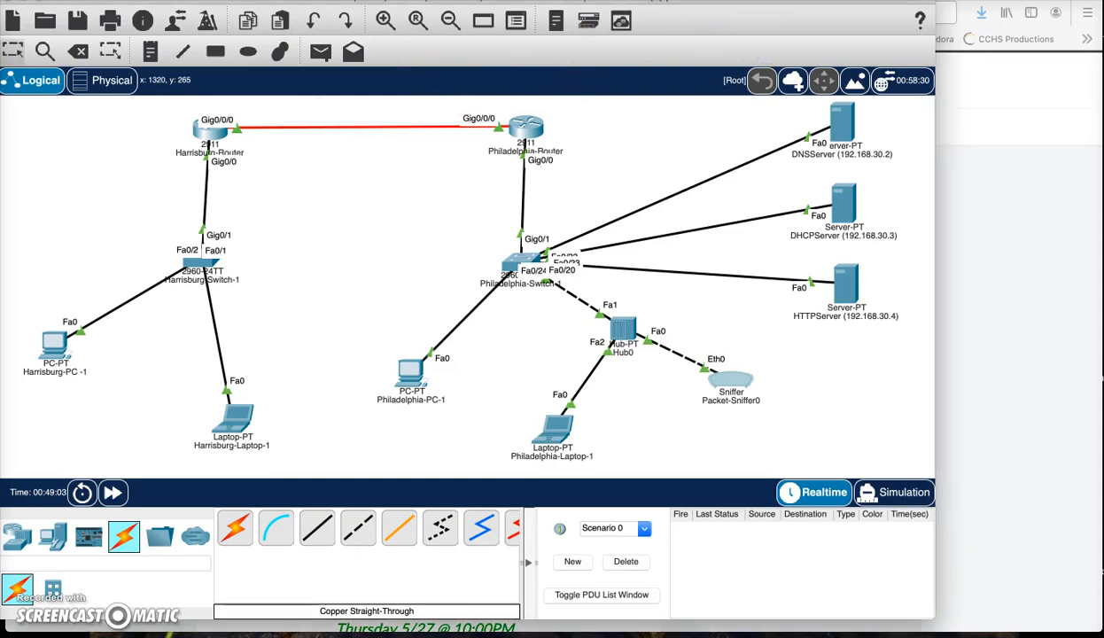
drag(793, 0, 855, 28)
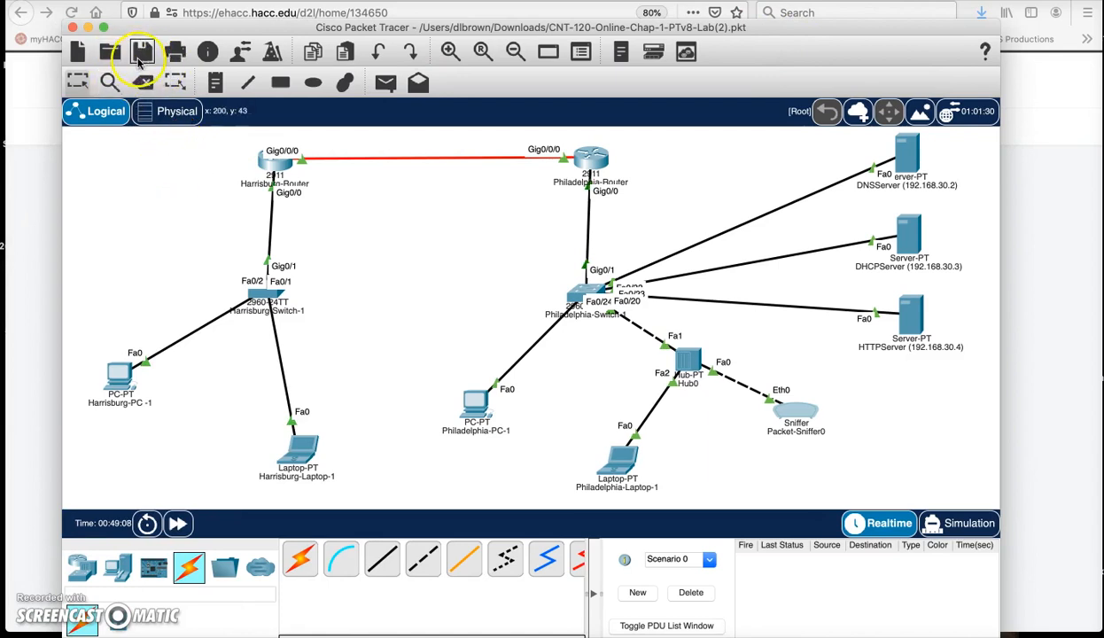
key(super+q)
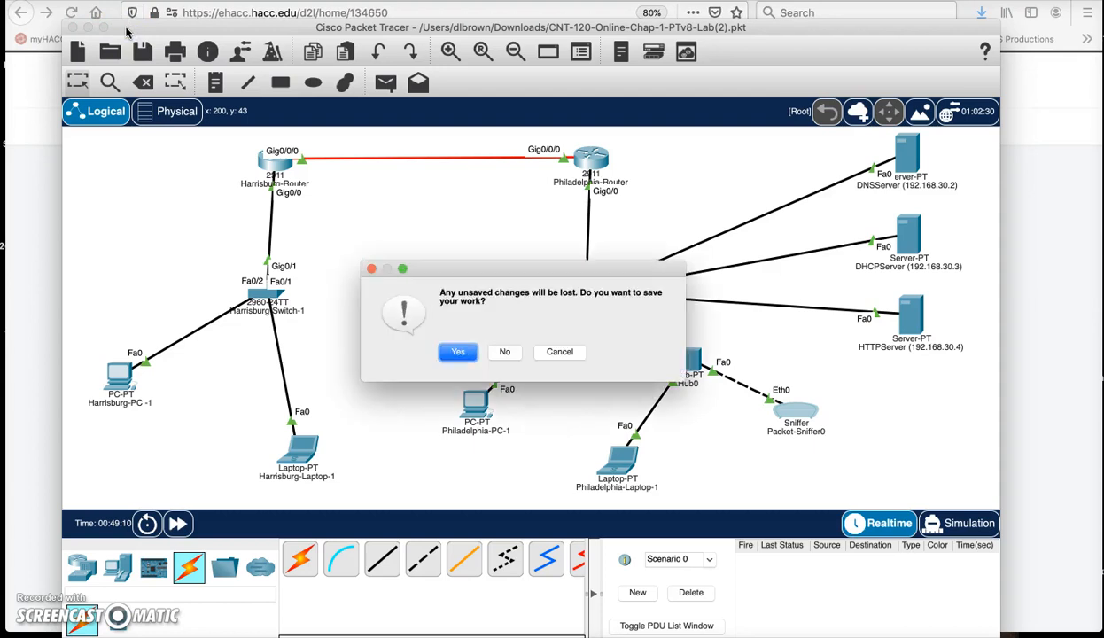
click(504, 352)
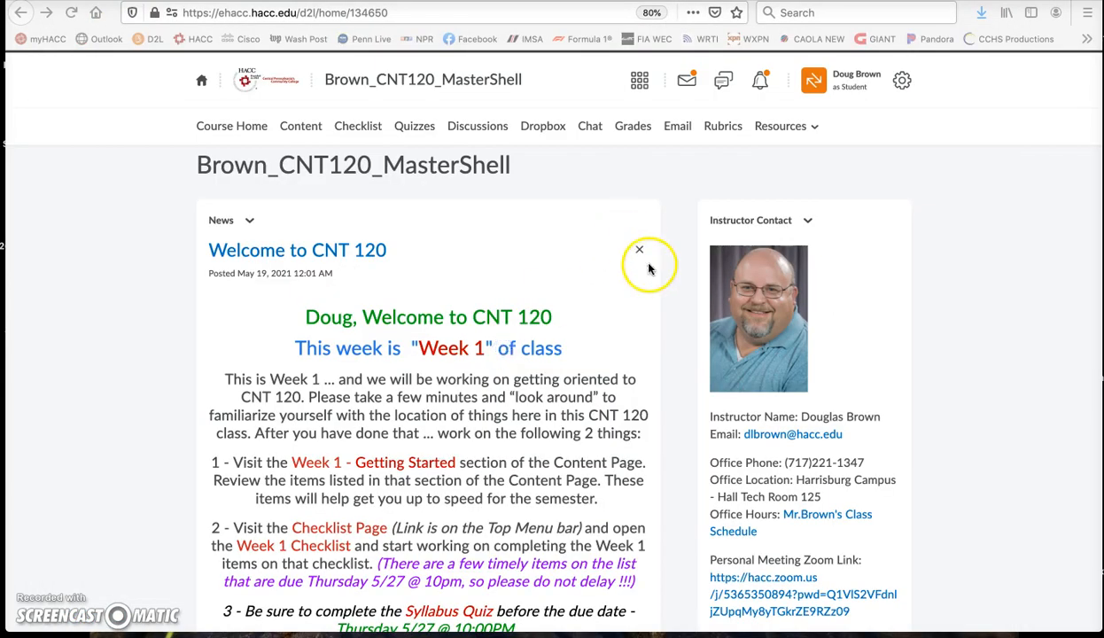
- Open the Chapter 1 Lab submission folder in the Dropbox of the D2L course site
click(539, 127)
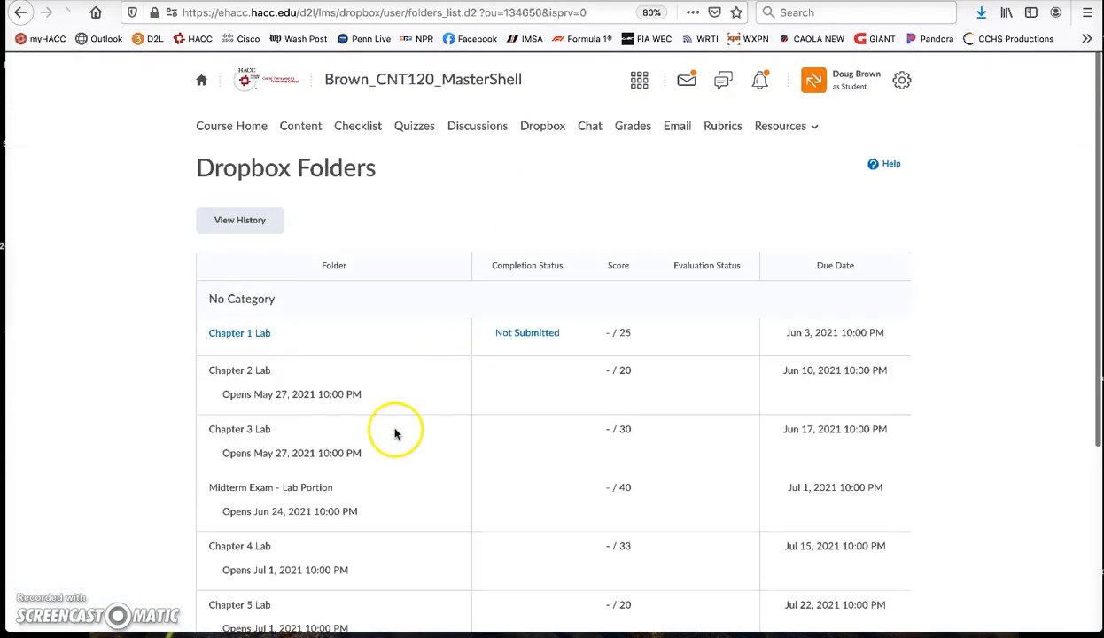
scroll(395, 433, down, 1)
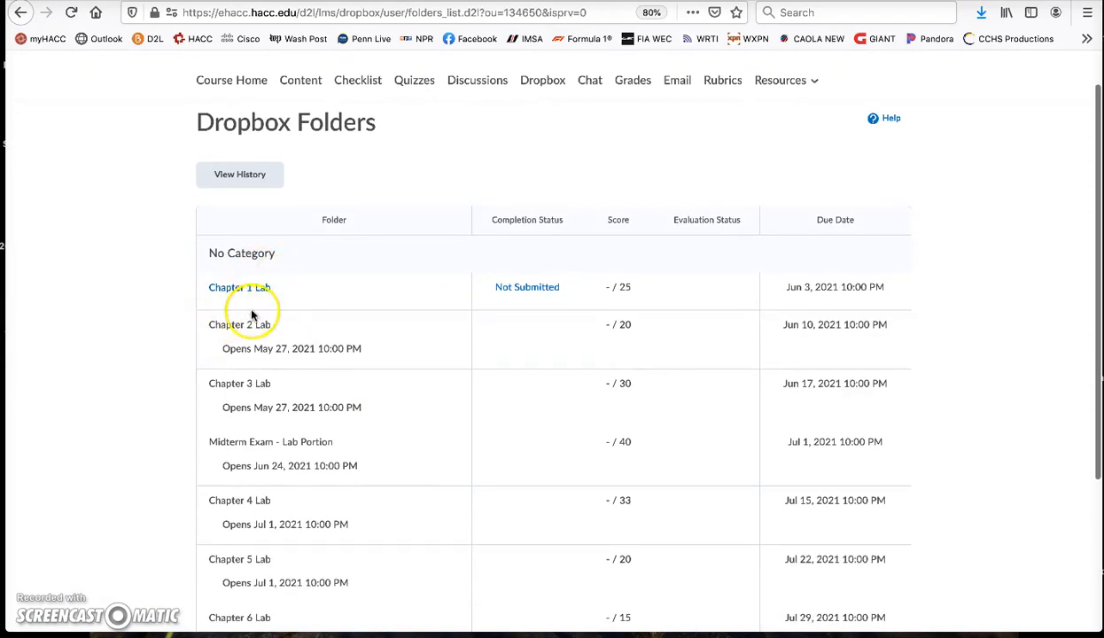
click(245, 293)
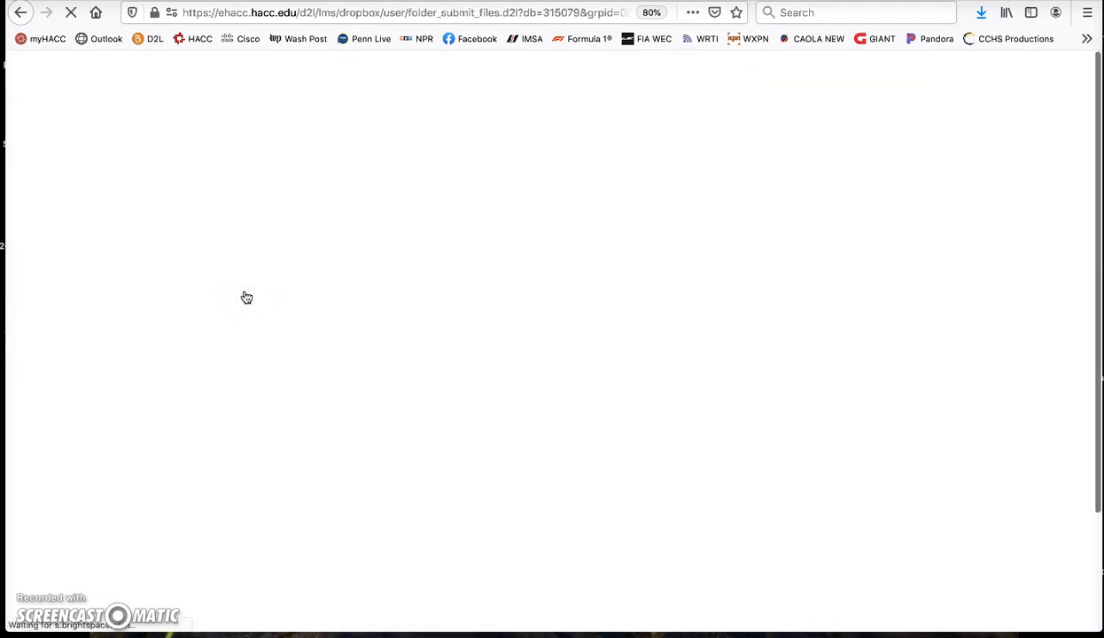
- Attach CNT120-Chap1-Lab.txt from the Desktop to the Chapter 1 Lab assignment submission
scroll(410, 457, down, 5)
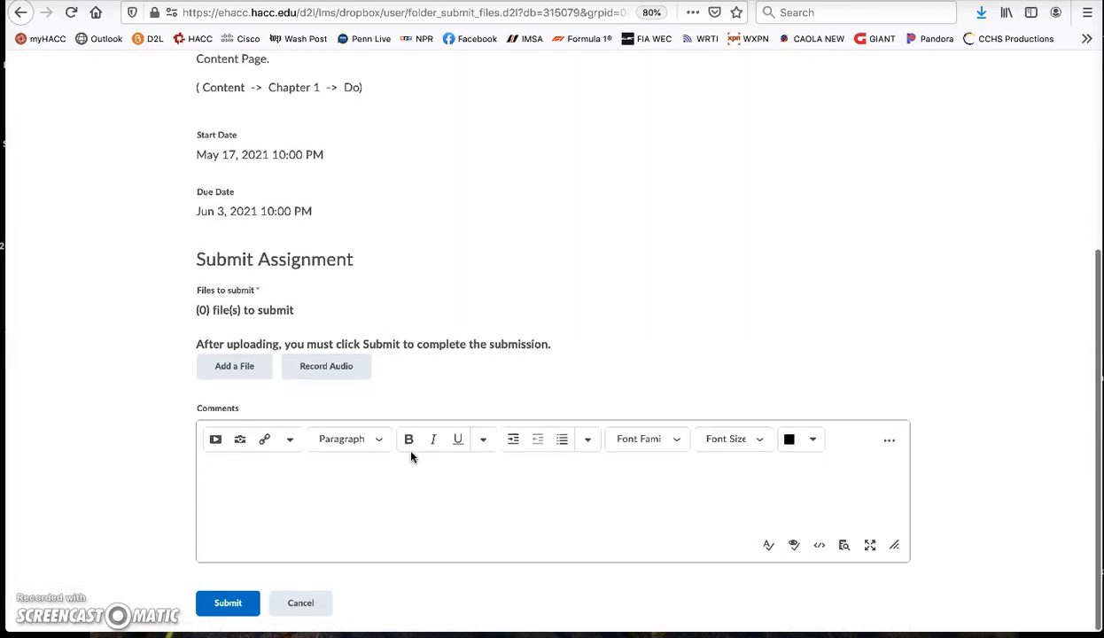
click(235, 369)
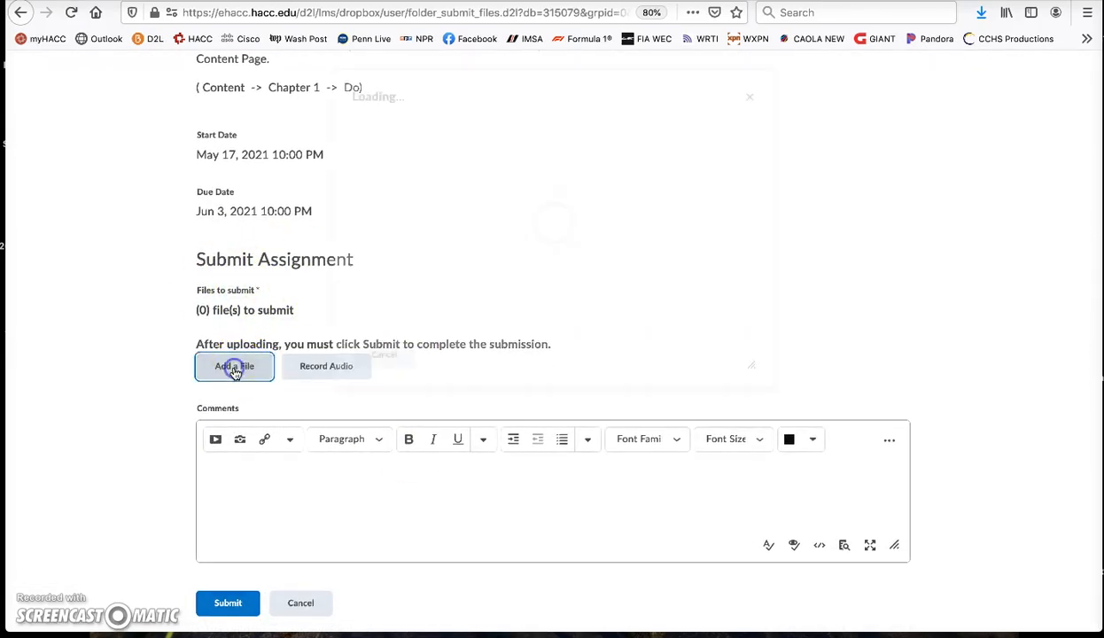
click(444, 183)
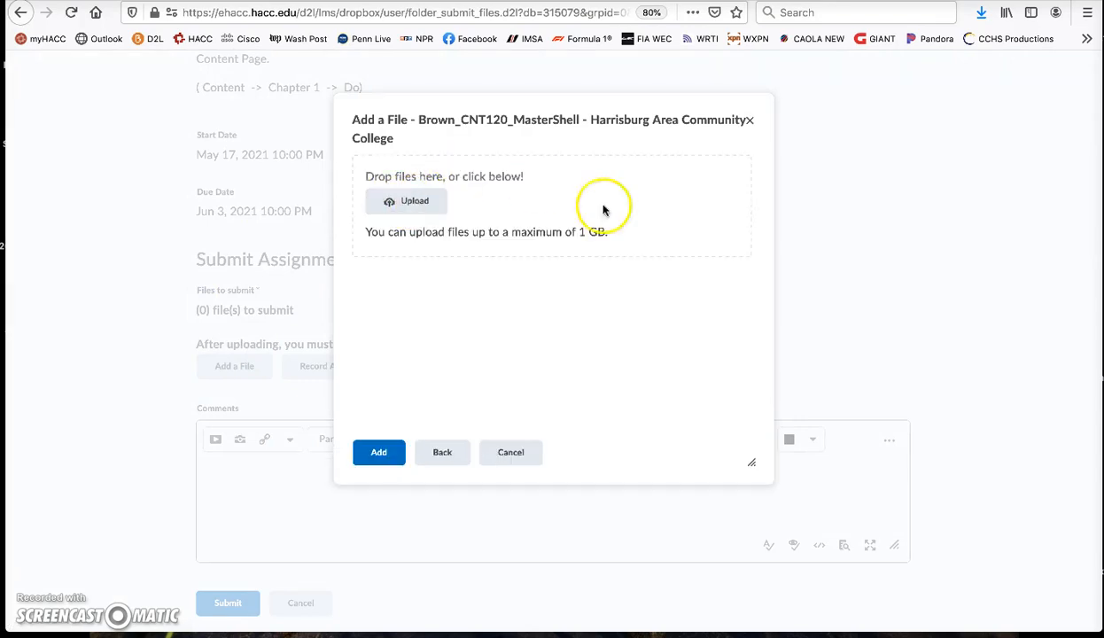
click(414, 204)
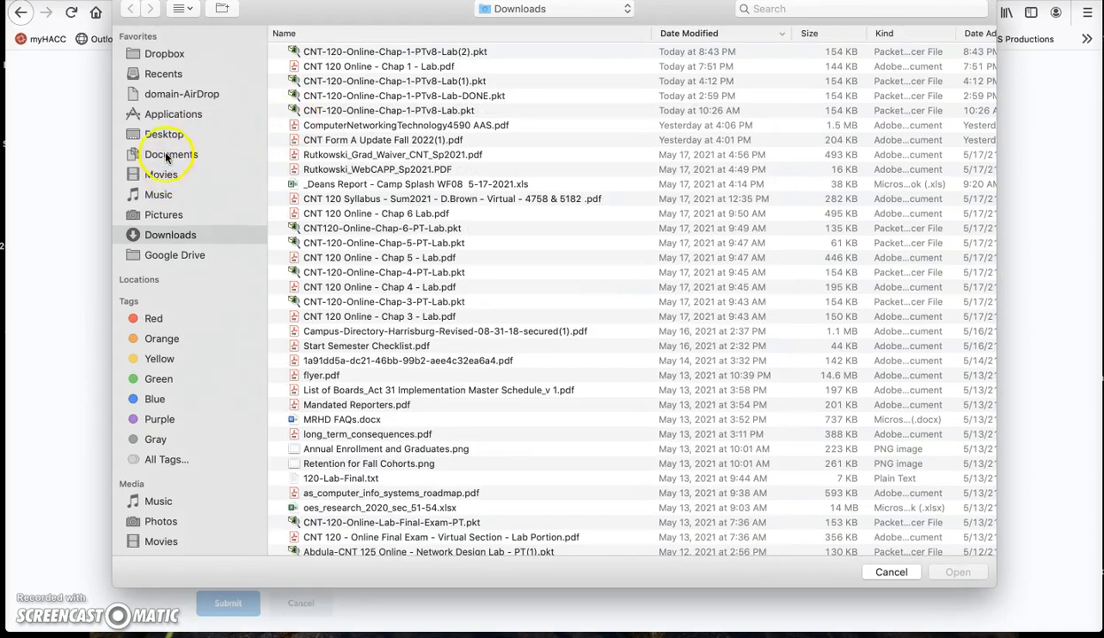
click(164, 135)
click(374, 53)
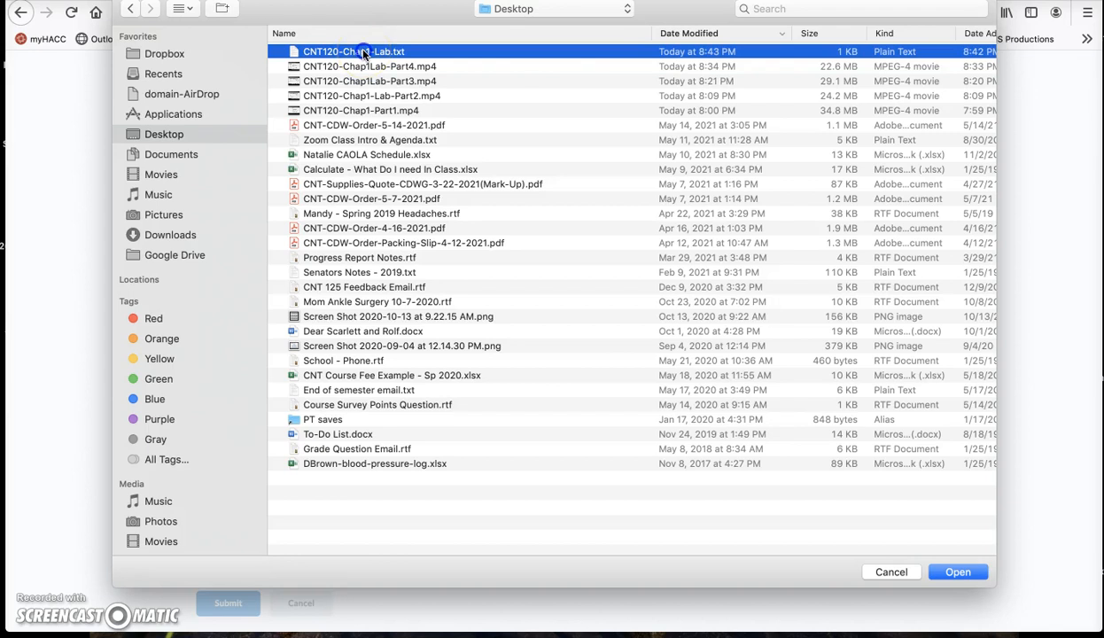
double_click(363, 53)
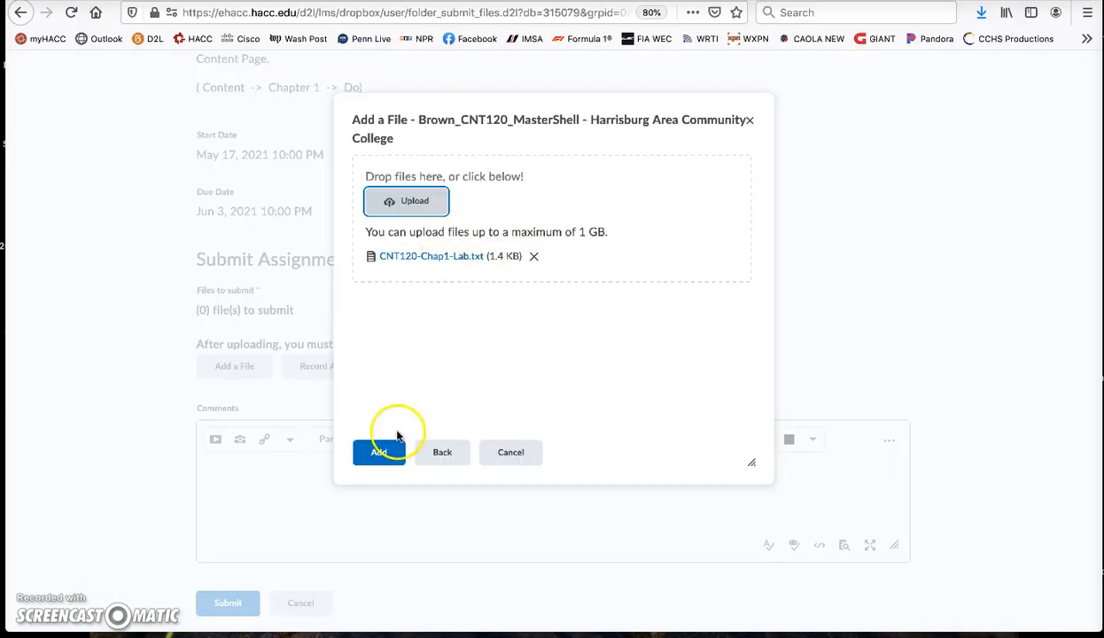
click(372, 457)
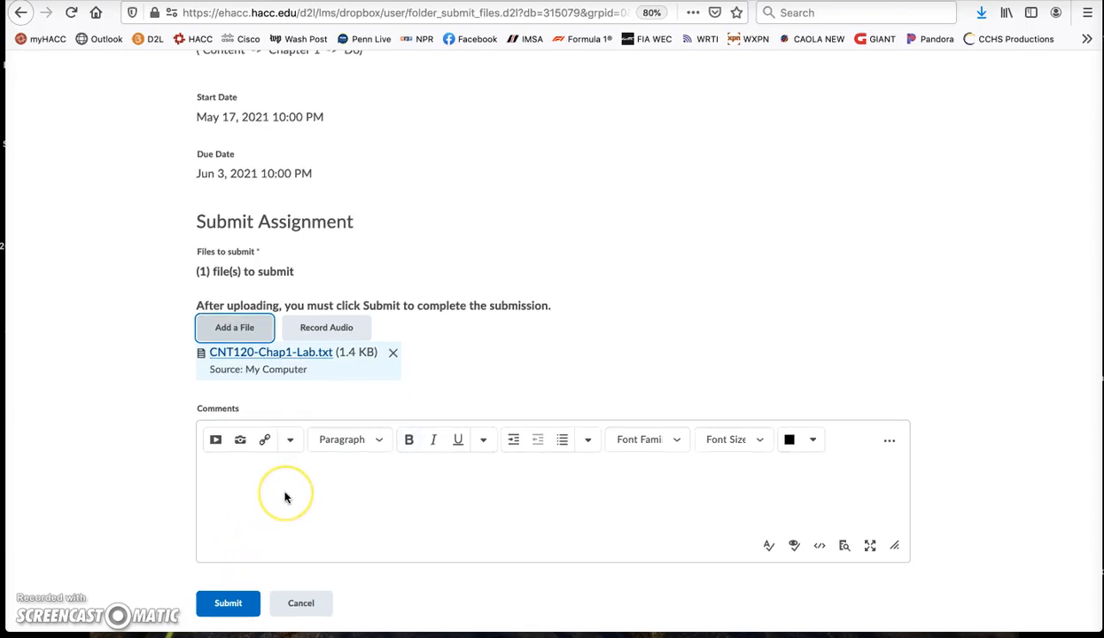
- Submit the attached lab file to the Chapter 1 Lab folder without comments, and review the submission confirmation page
scroll(293, 292, up, 4)
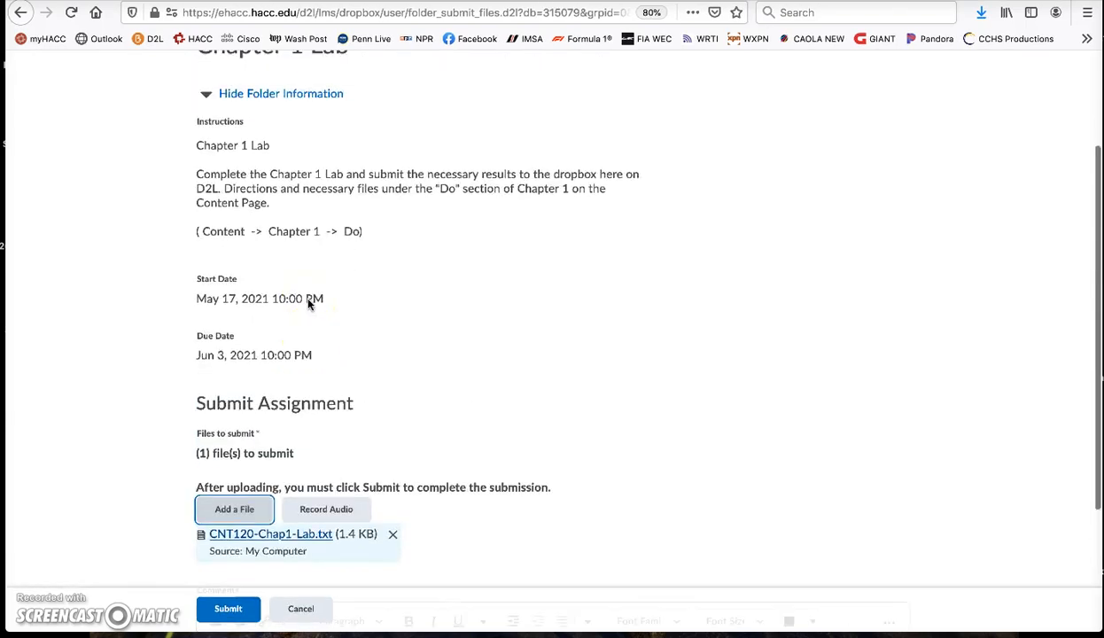
scroll(308, 304, up, 3)
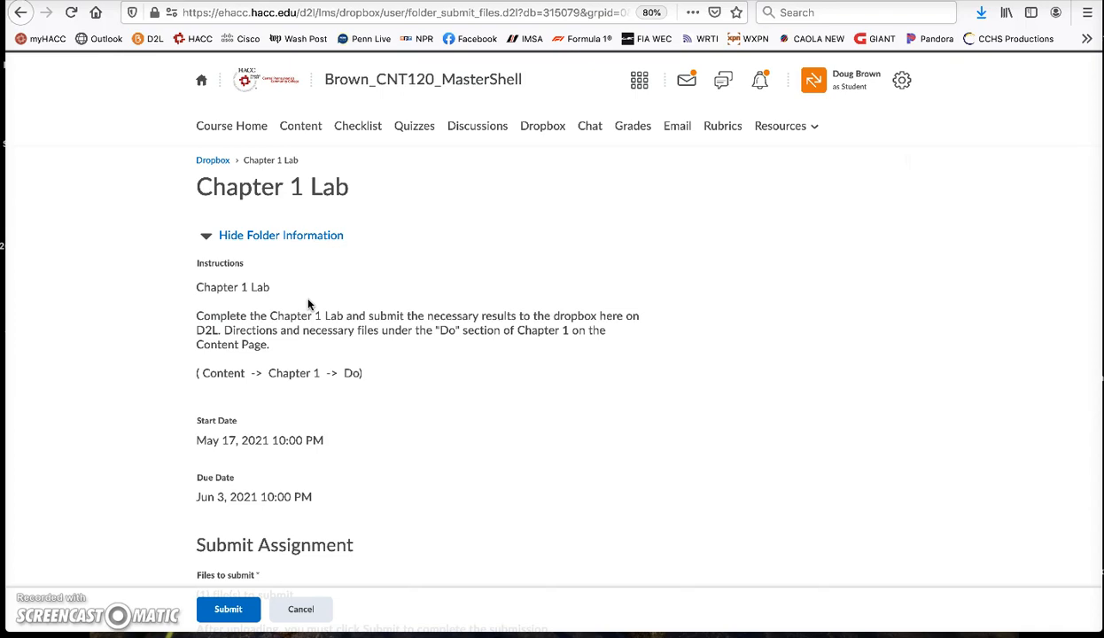
scroll(308, 304, down, 7)
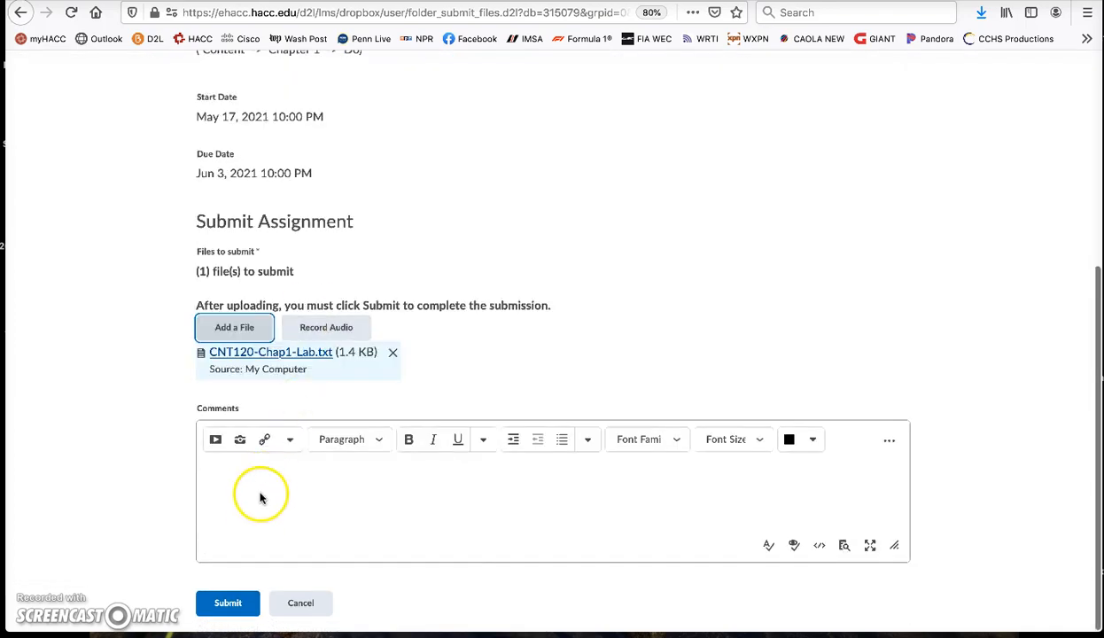
click(227, 606)
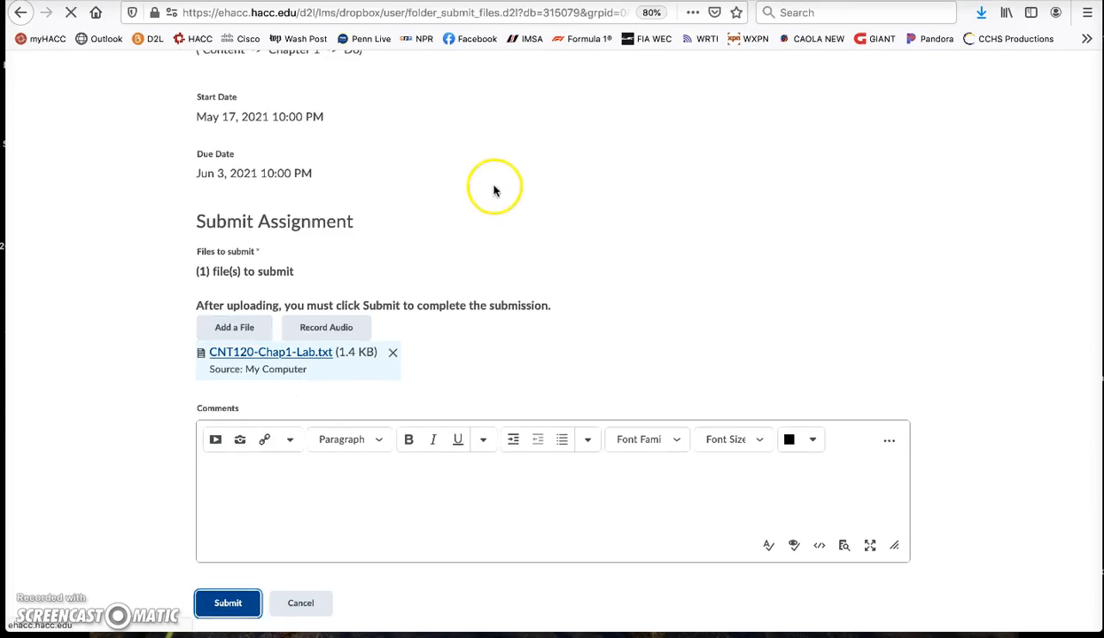
scroll(567, 373, down, 5)
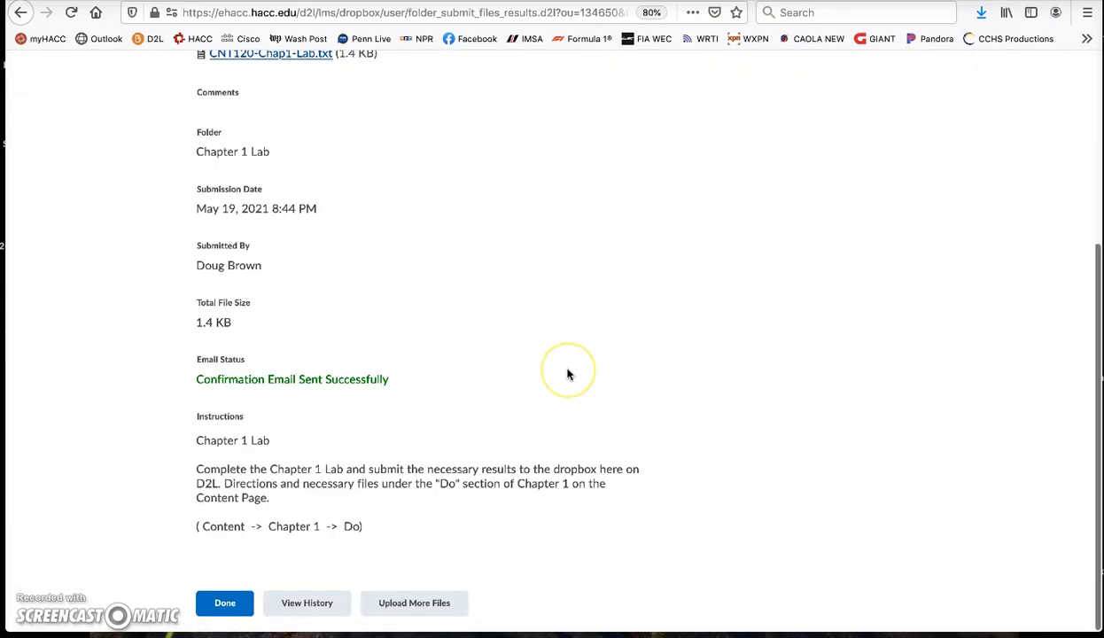
click(552, 364)
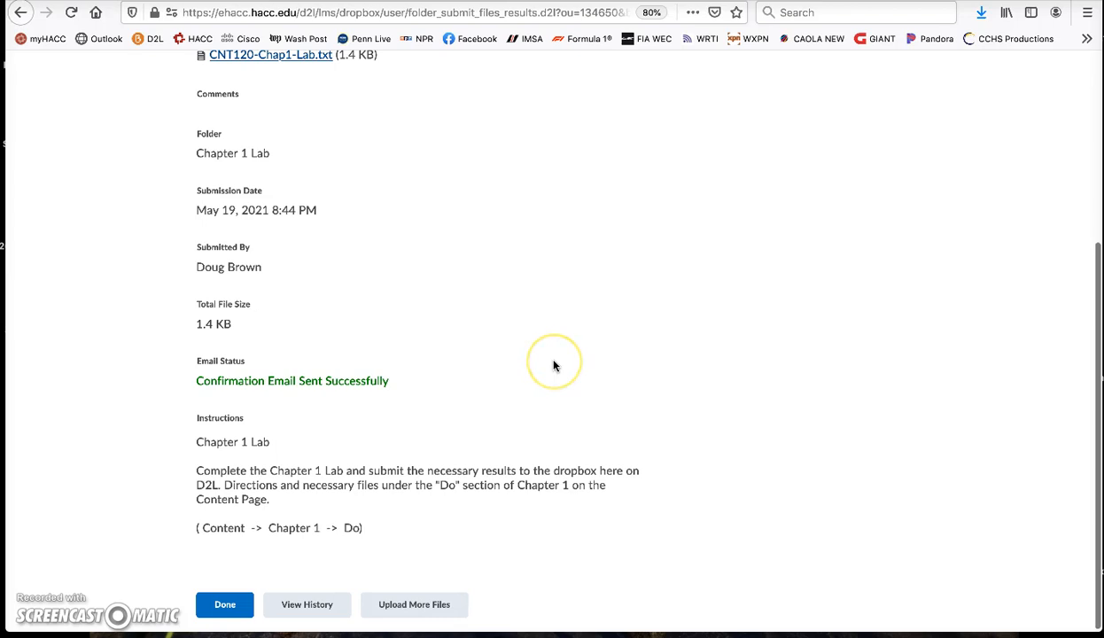
scroll(552, 364, up, 5)
click(536, 117)
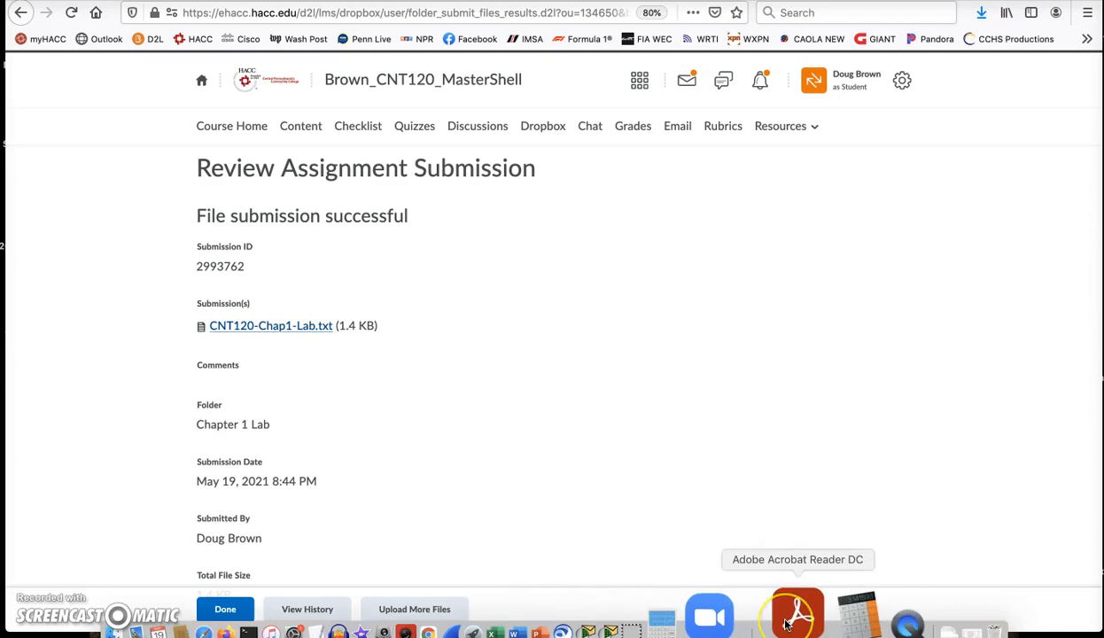
- Switch to Adobe Acrobat Reader DC, close its home window, and return to the assignment submission review page
click(790, 618)
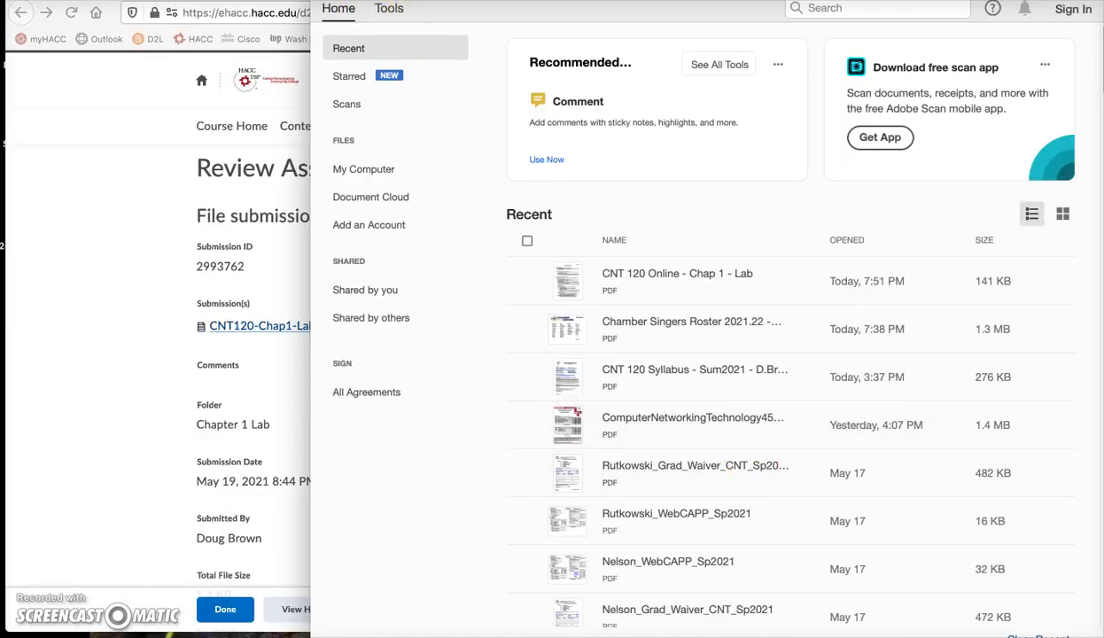
key(super+w)
click(956, 268)
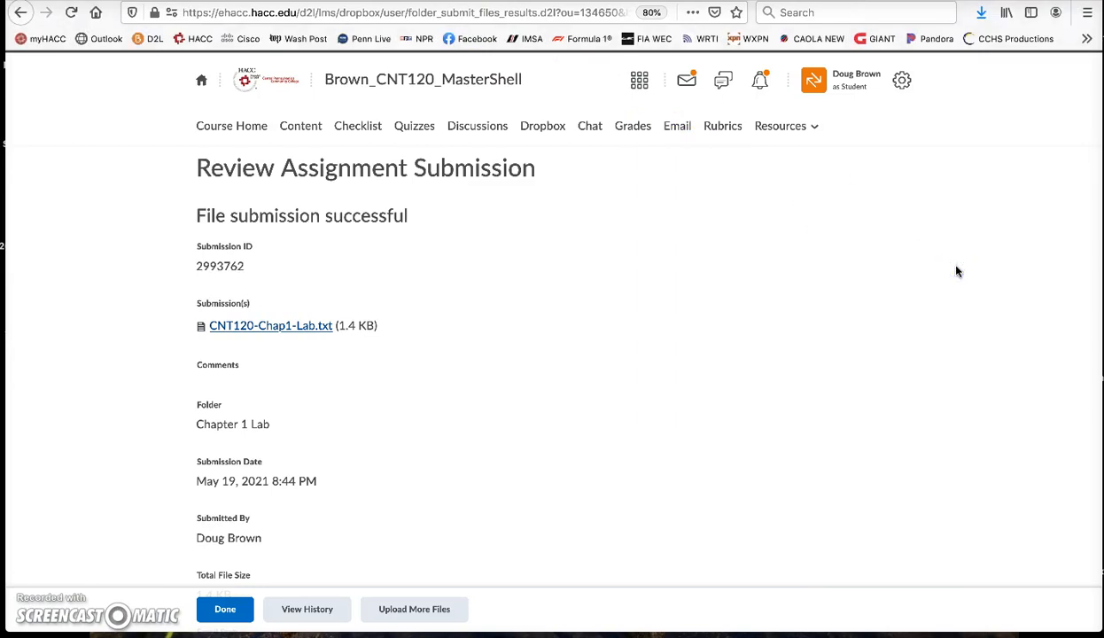
click(510, 173)
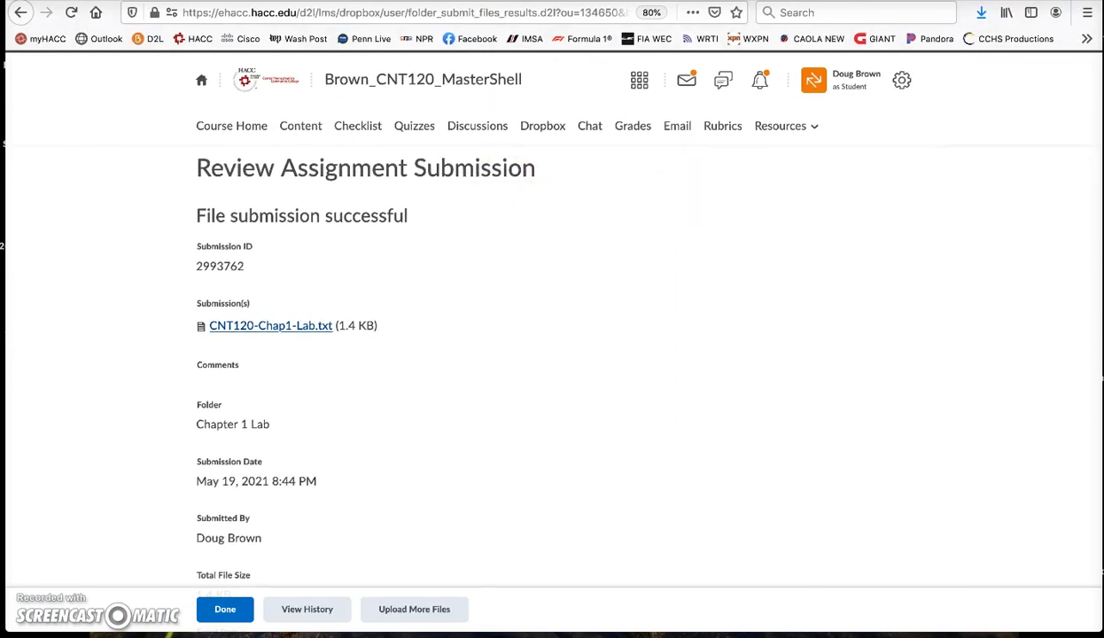